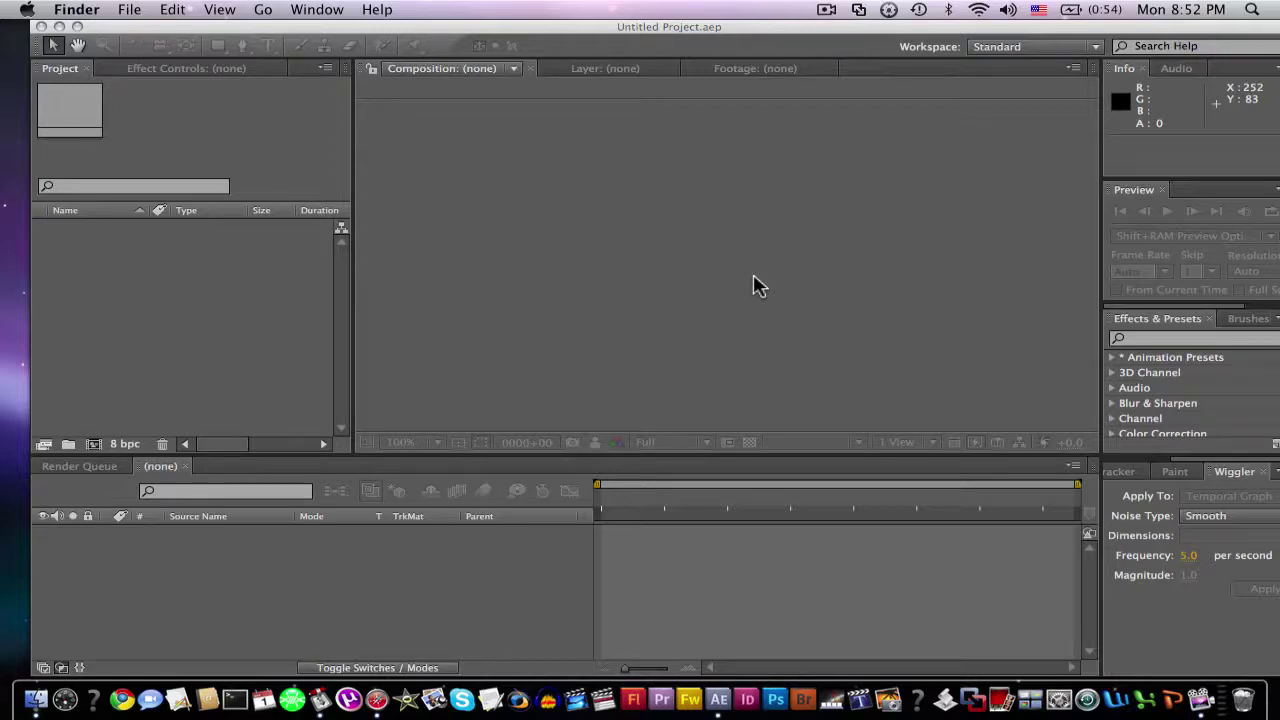
# Step: Switch to After Effects, shift its window so the whole workspace is in view, and display the audio level meters
pyautogui.click(757, 286)
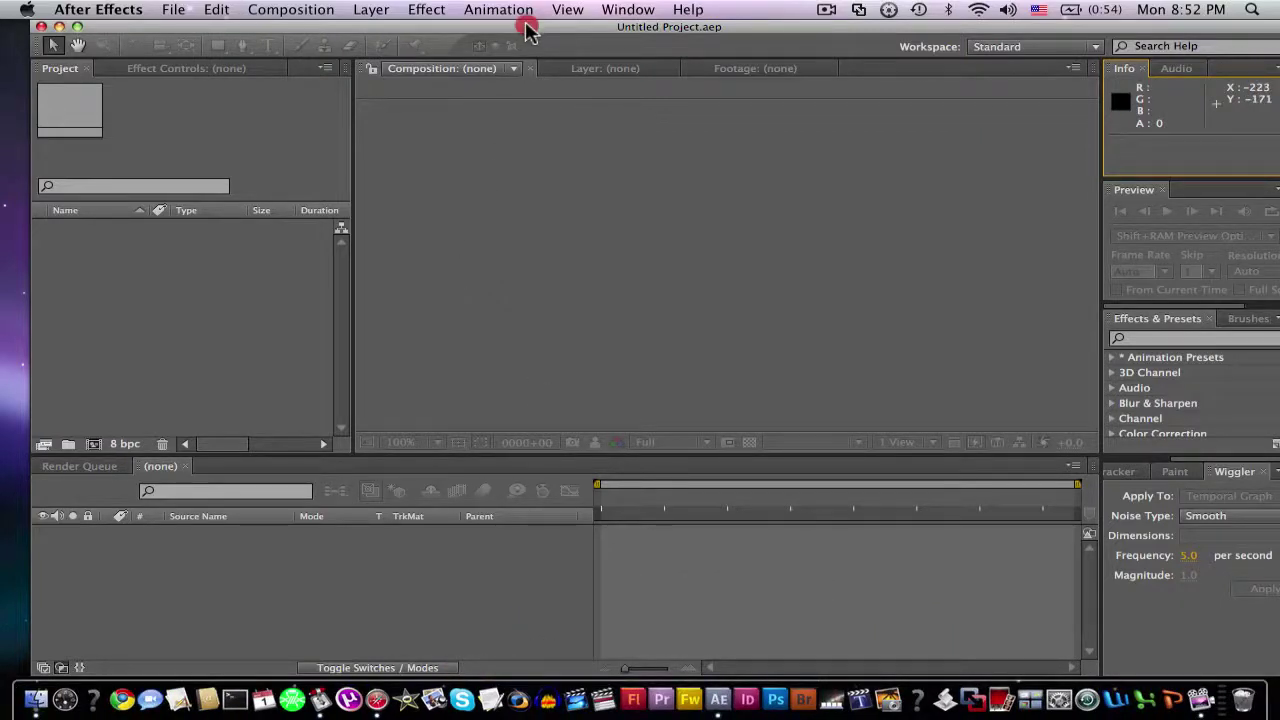
pyautogui.moveTo(528, 28); pyautogui.dragTo(505, 22)
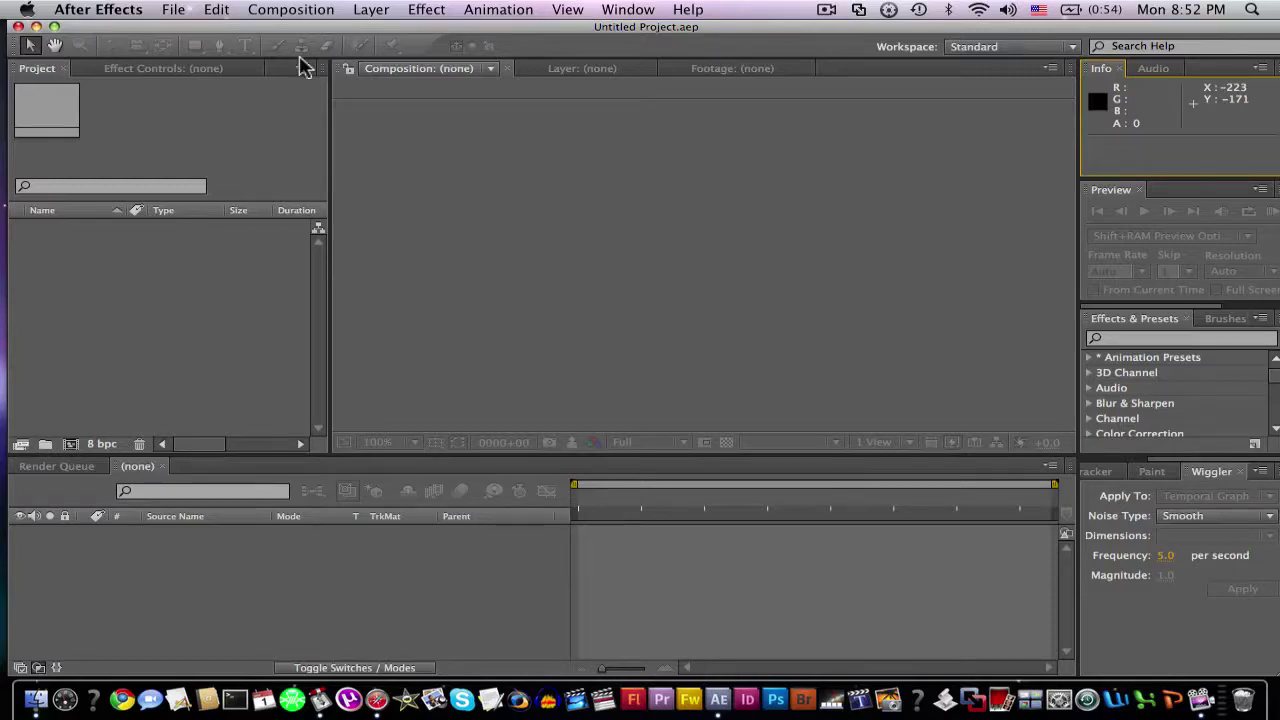
pyautogui.press('F10')
pyautogui.click(966, 286)
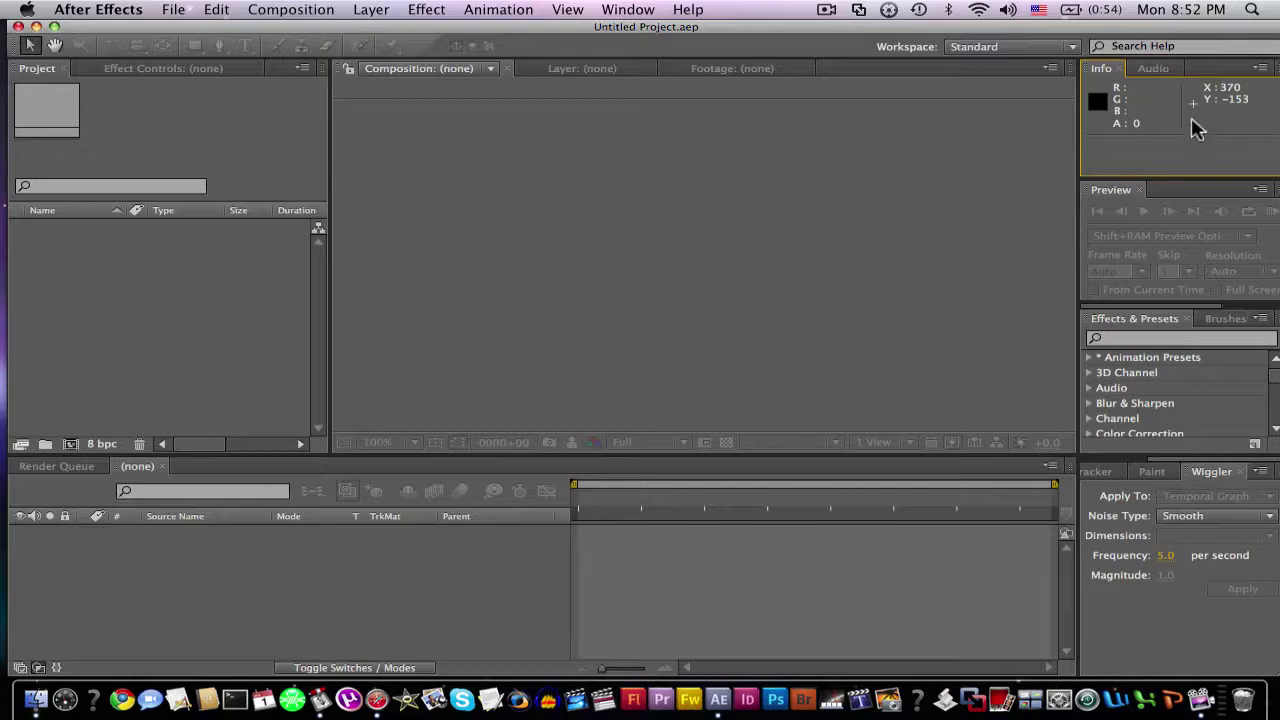
pyautogui.click(1158, 68)
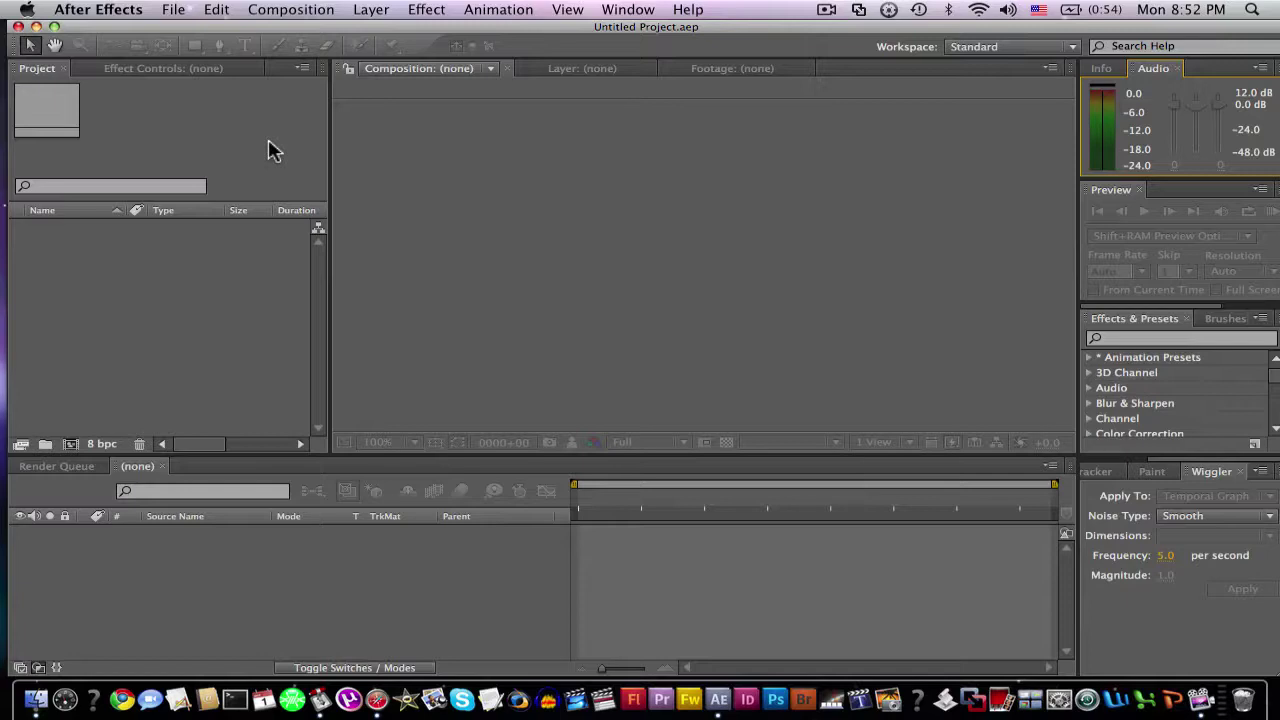
# Step: Start a new composition based on the NTSC DV Widescreen 23.976 preset
pyautogui.press('super+n')
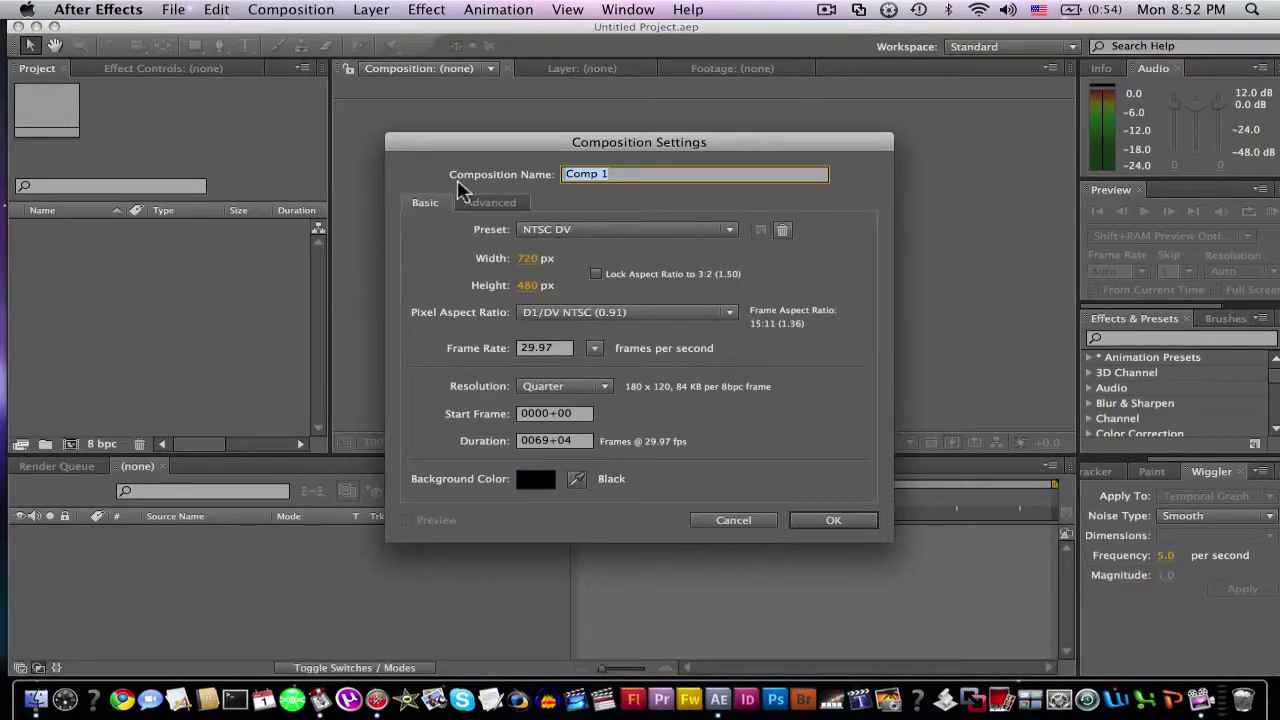
pyautogui.click(490, 205)
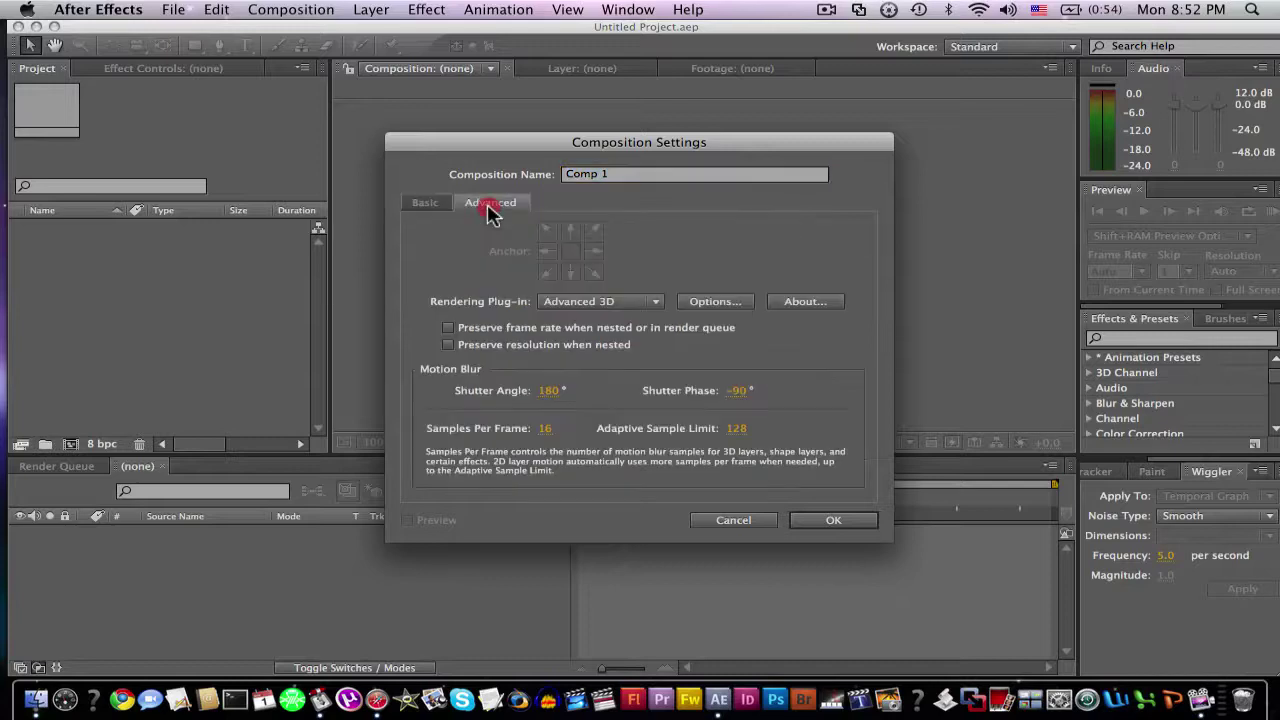
pyautogui.click(423, 204)
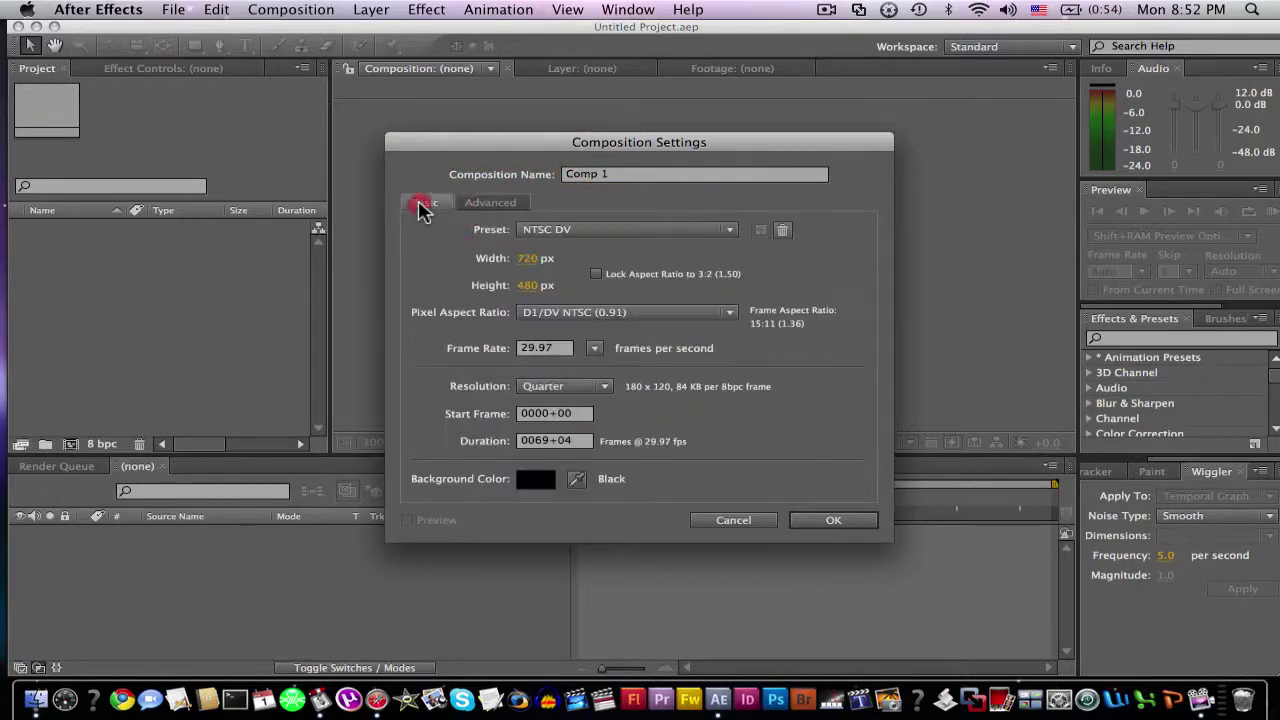
pyautogui.click(614, 232)
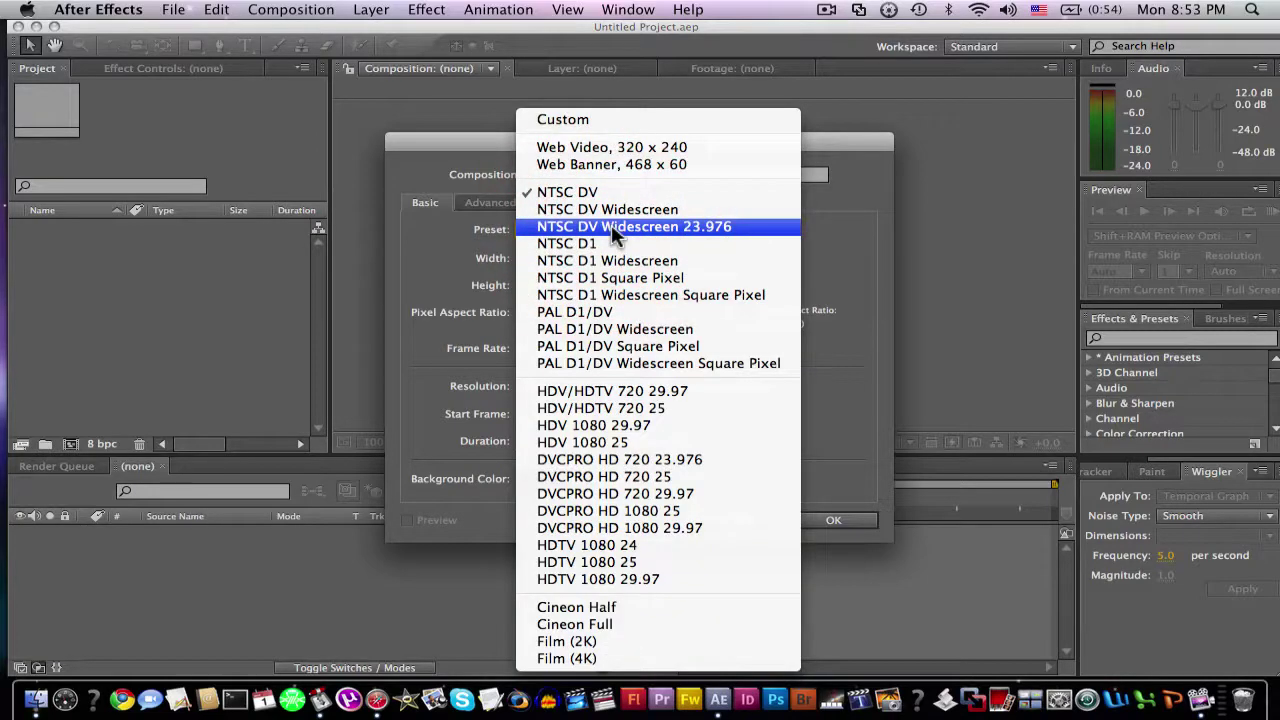
pyautogui.click(611, 226)
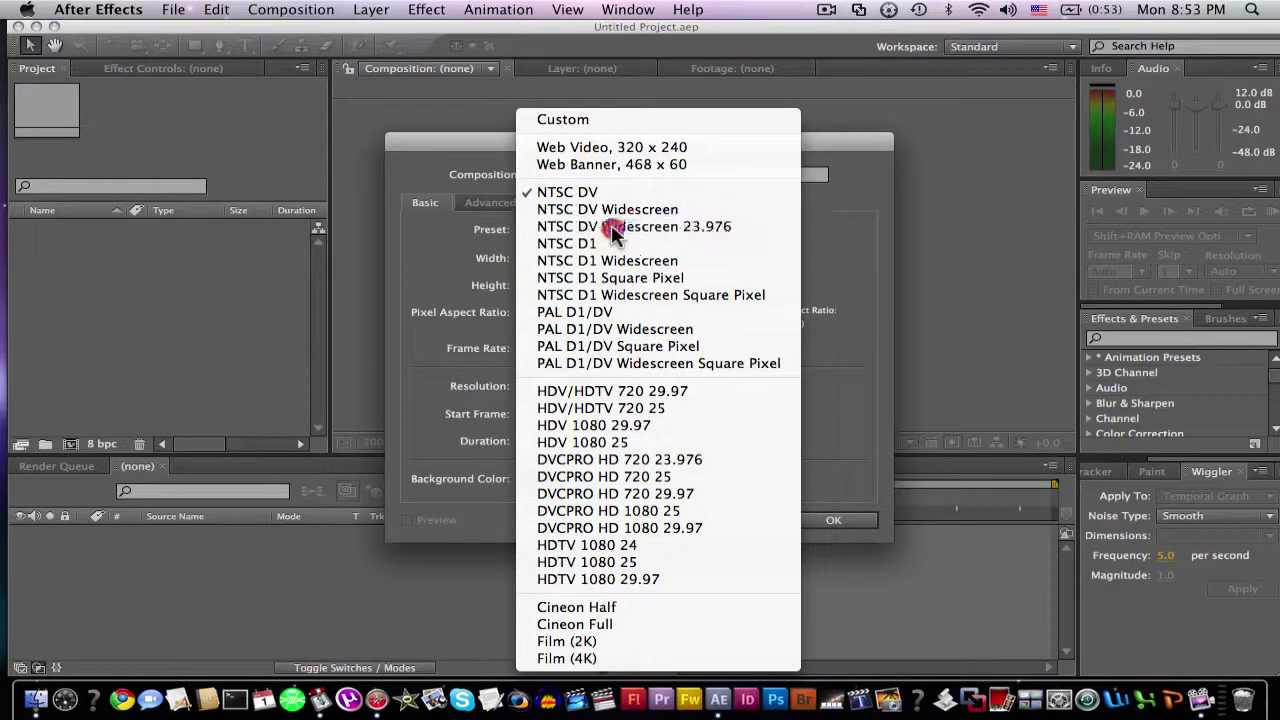
# Step: Set the new composition's size to 1920 x 1080 px and lock its aspect ratio to 16:9
pyautogui.click(528, 259)
pyautogui.press('BackSpace')
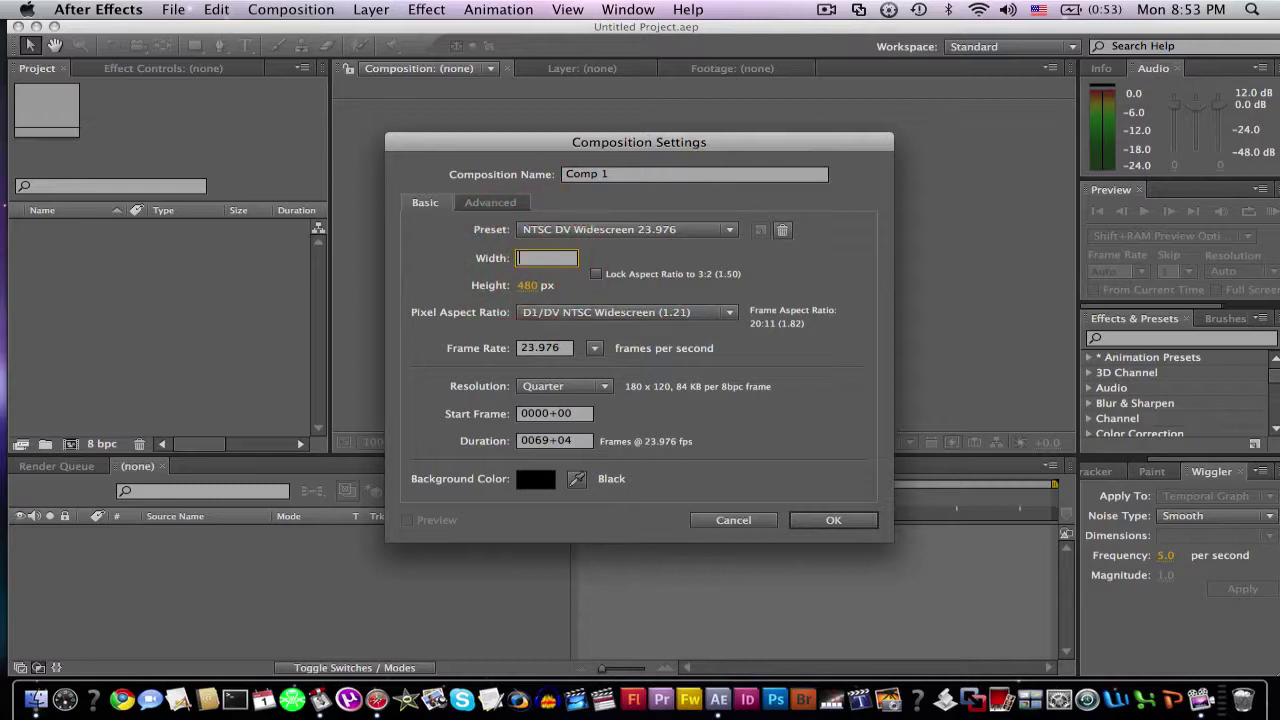
pyautogui.write('1920')
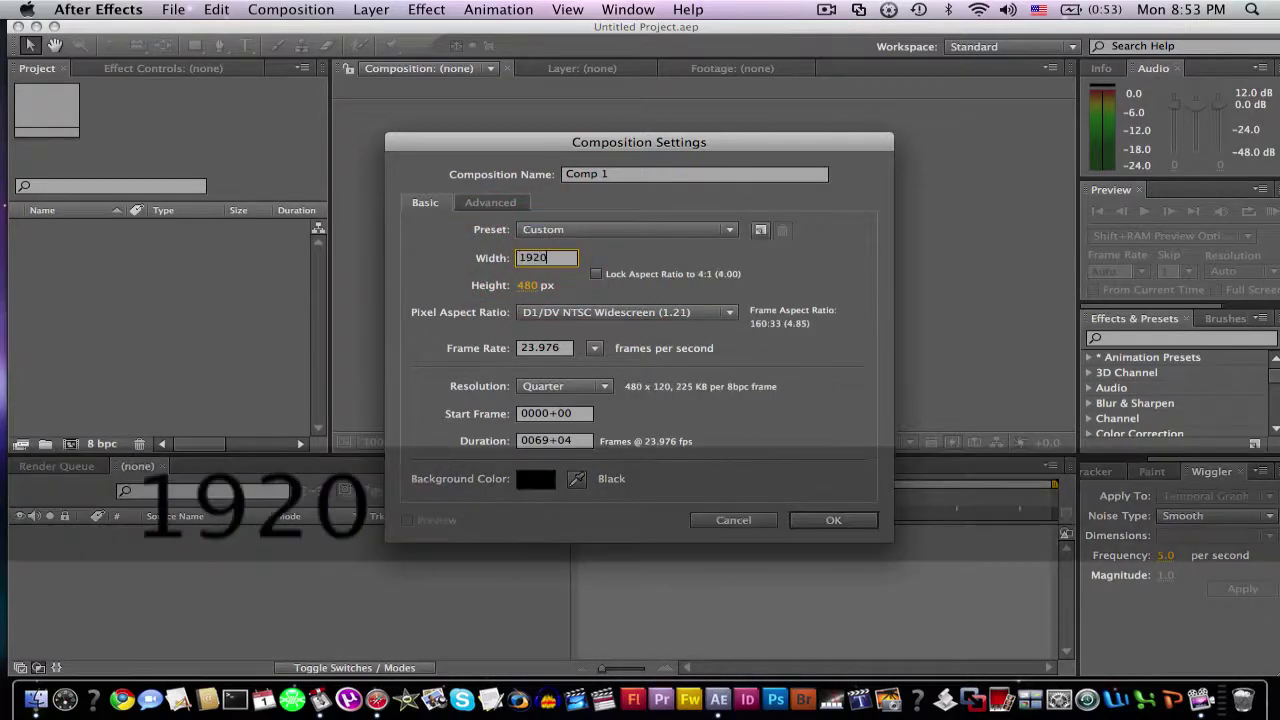
pyautogui.click(527, 285)
pyautogui.write('1080')
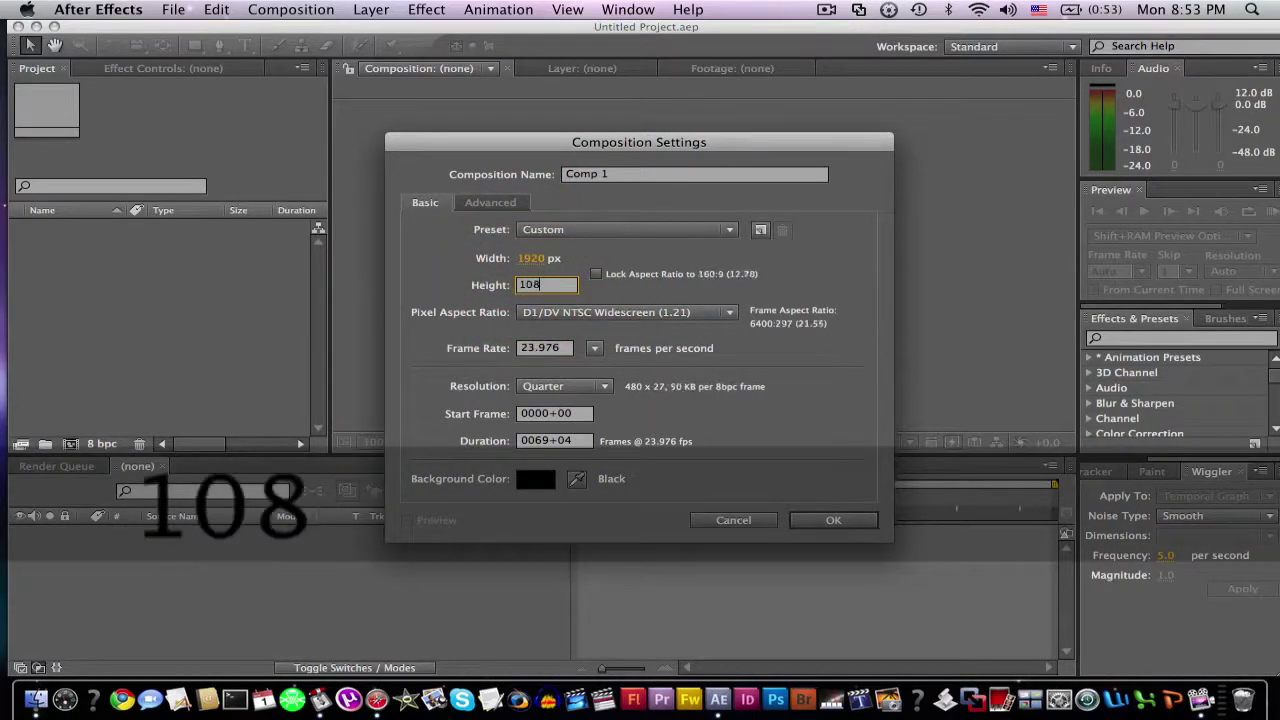
pyautogui.click(737, 280)
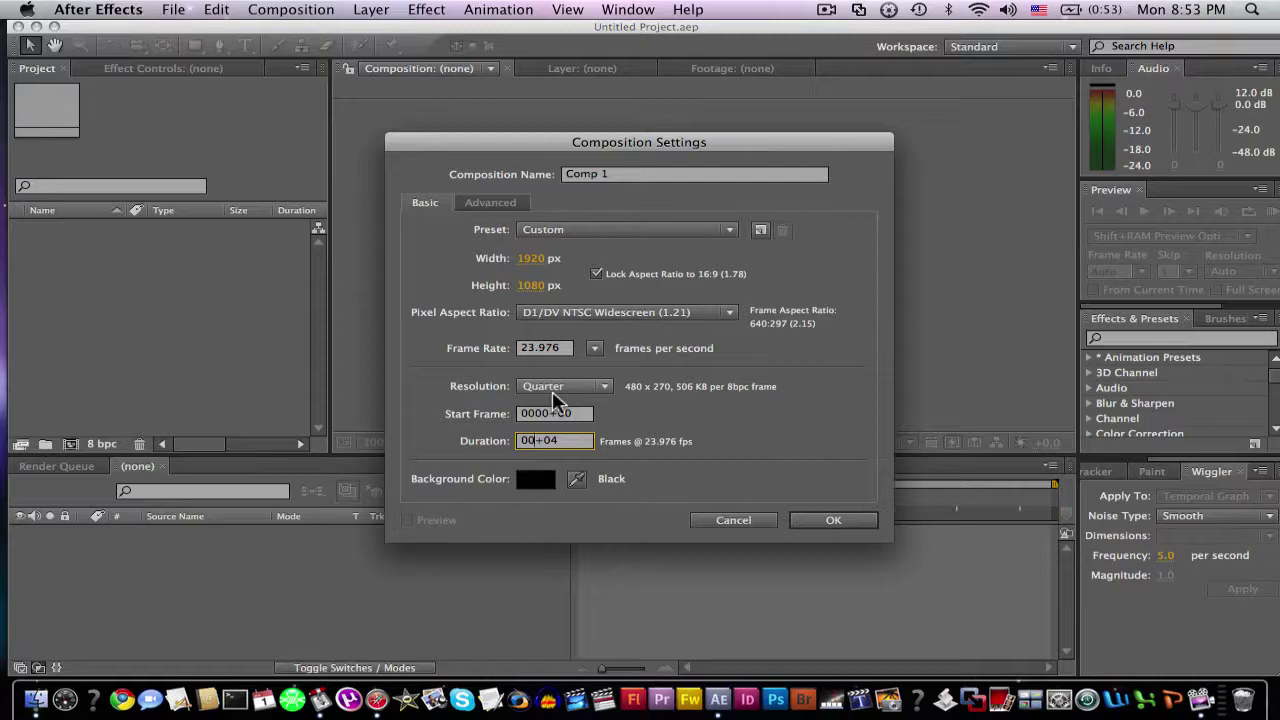
# Step: Create the composition with duration 0010+04, pixel aspect ratio HDV 1080/DVCPRO HD 720 (1.33) and a frame rate of 24 fps
pyautogui.write('10')
pyautogui.click(645, 314)
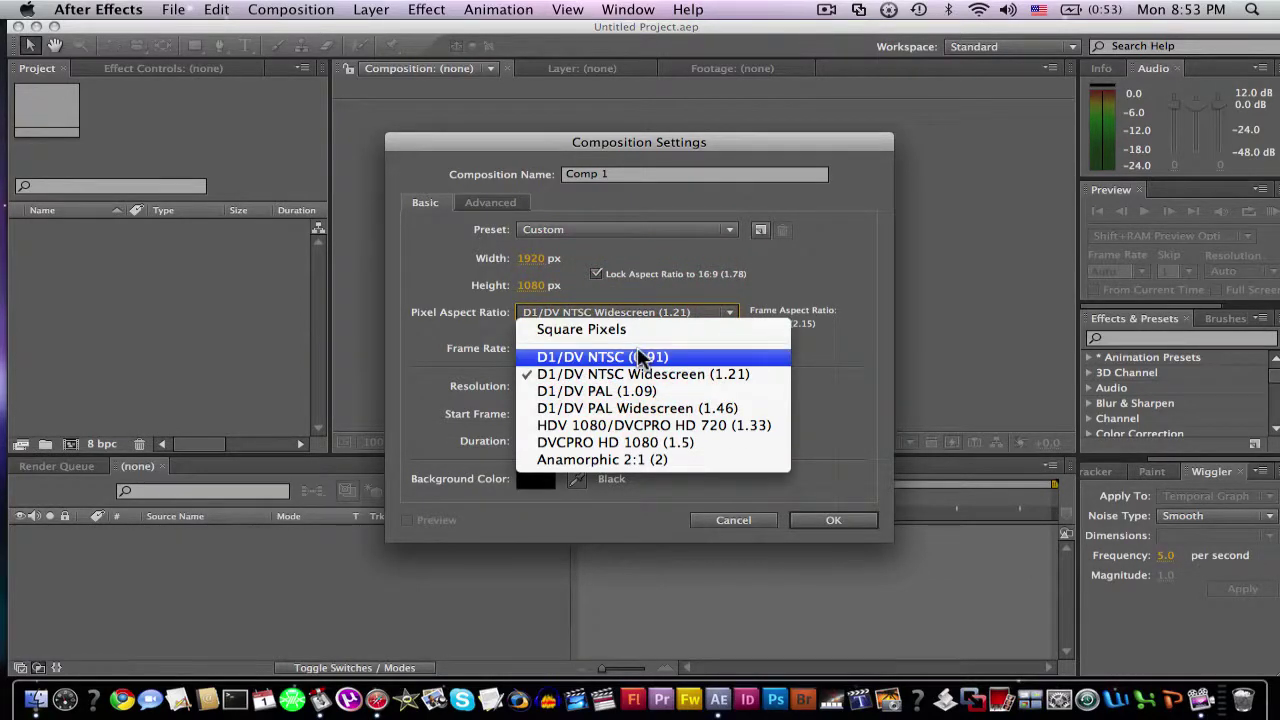
pyautogui.click(690, 423)
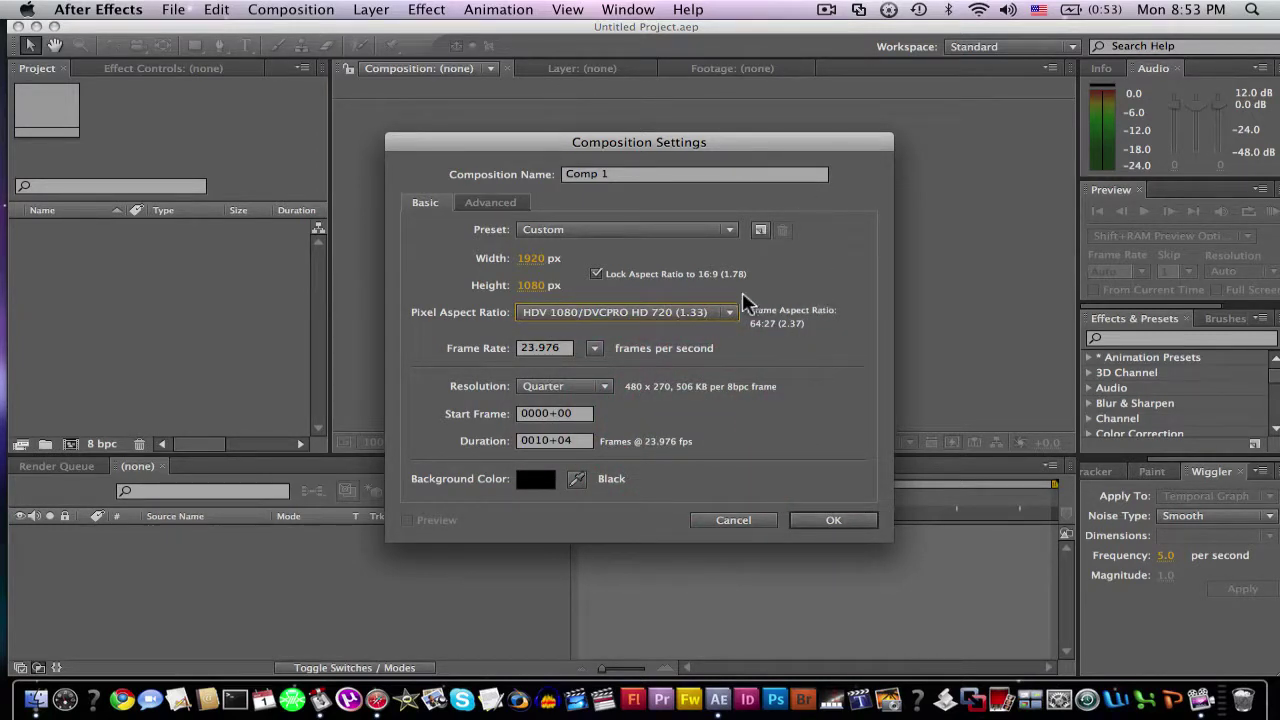
pyautogui.click(596, 349)
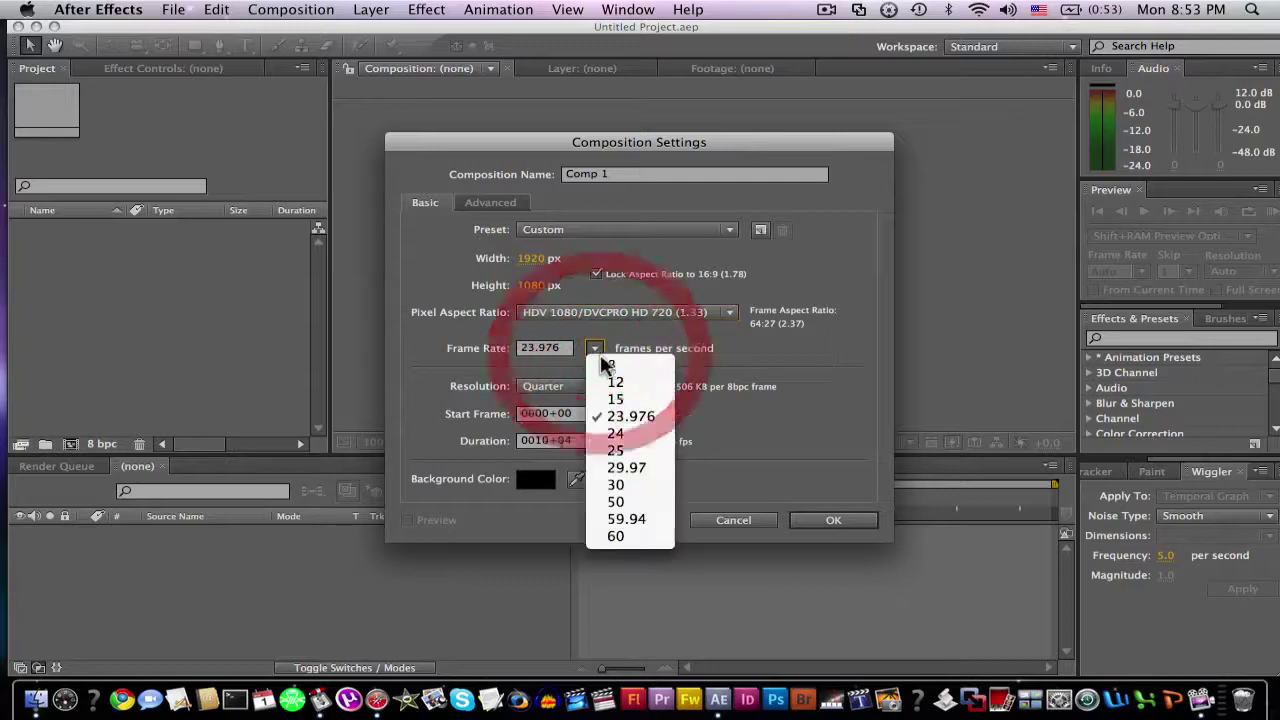
pyautogui.click(615, 433)
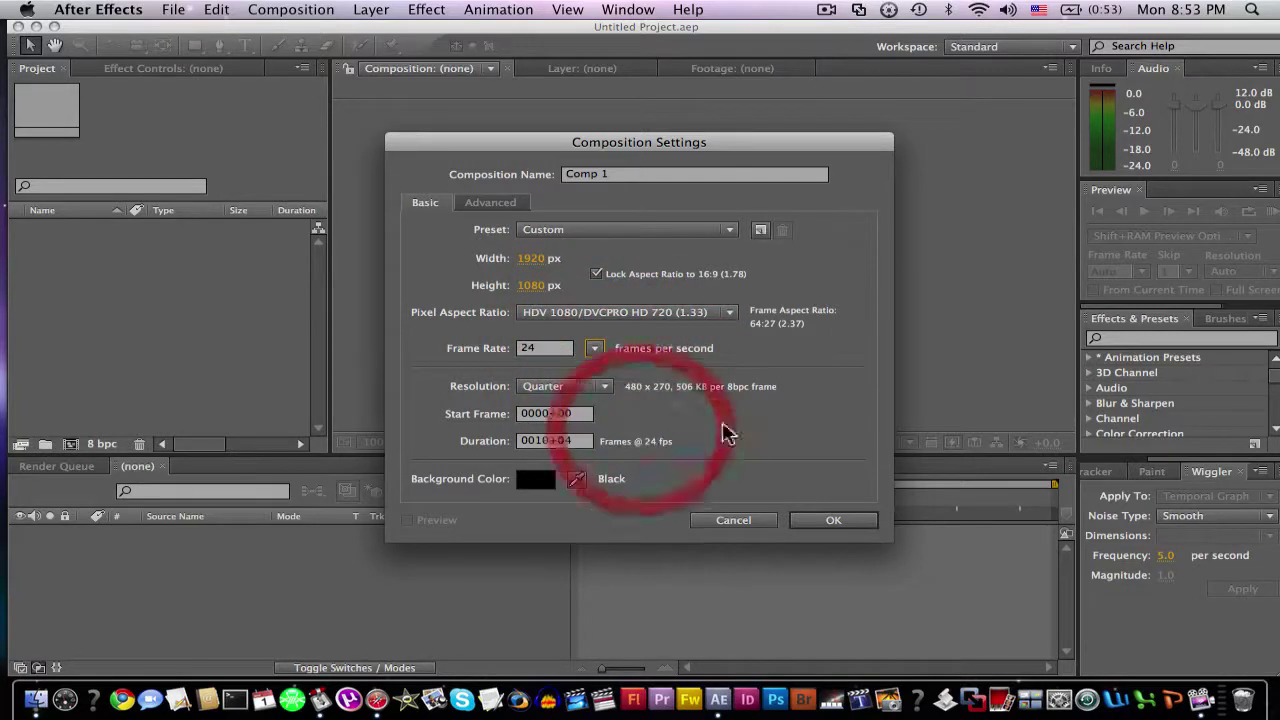
pyautogui.click(836, 517)
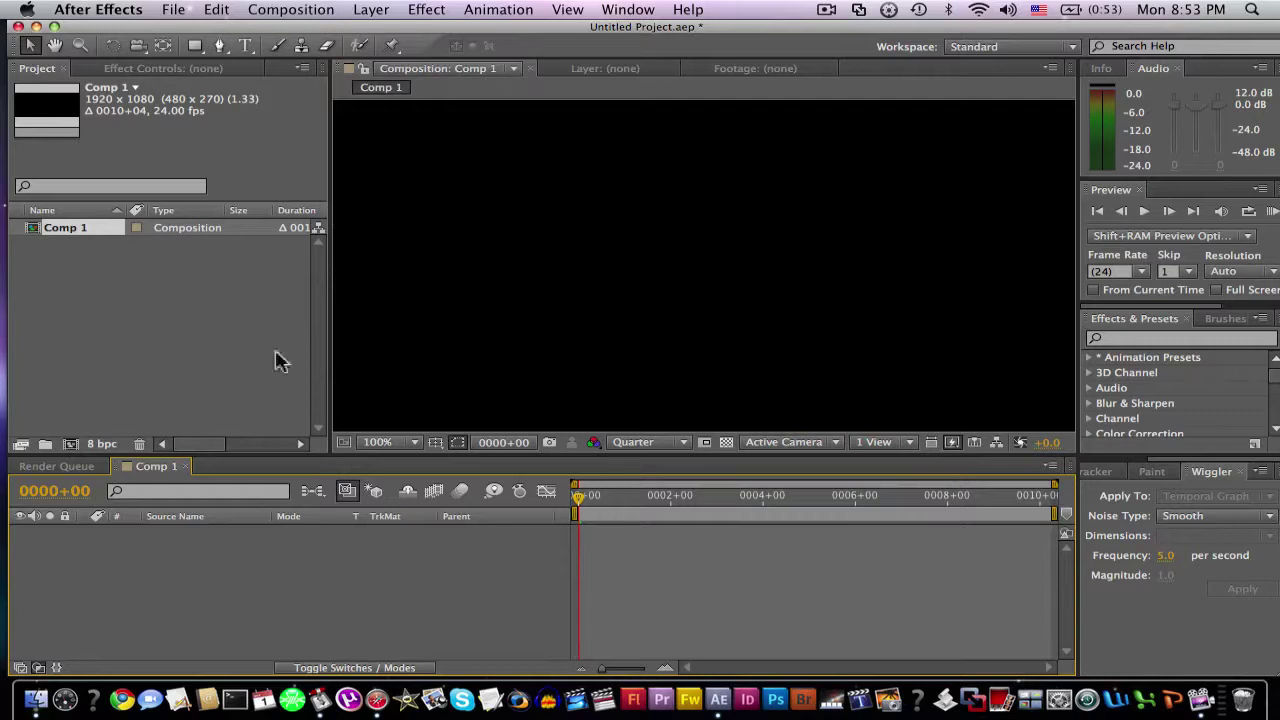
# Step: Begin importing a single footage file and activate the search in the file browser
pyautogui.click(174, 9)
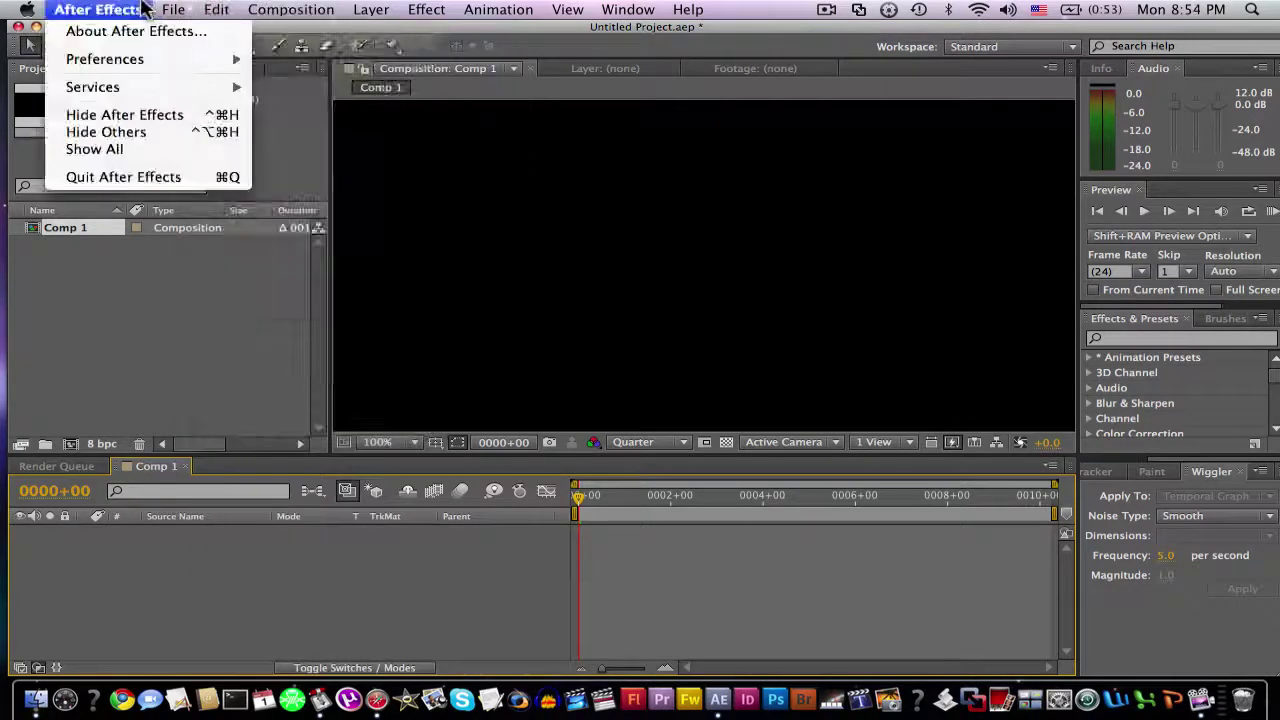
pyautogui.moveTo(203, 9)
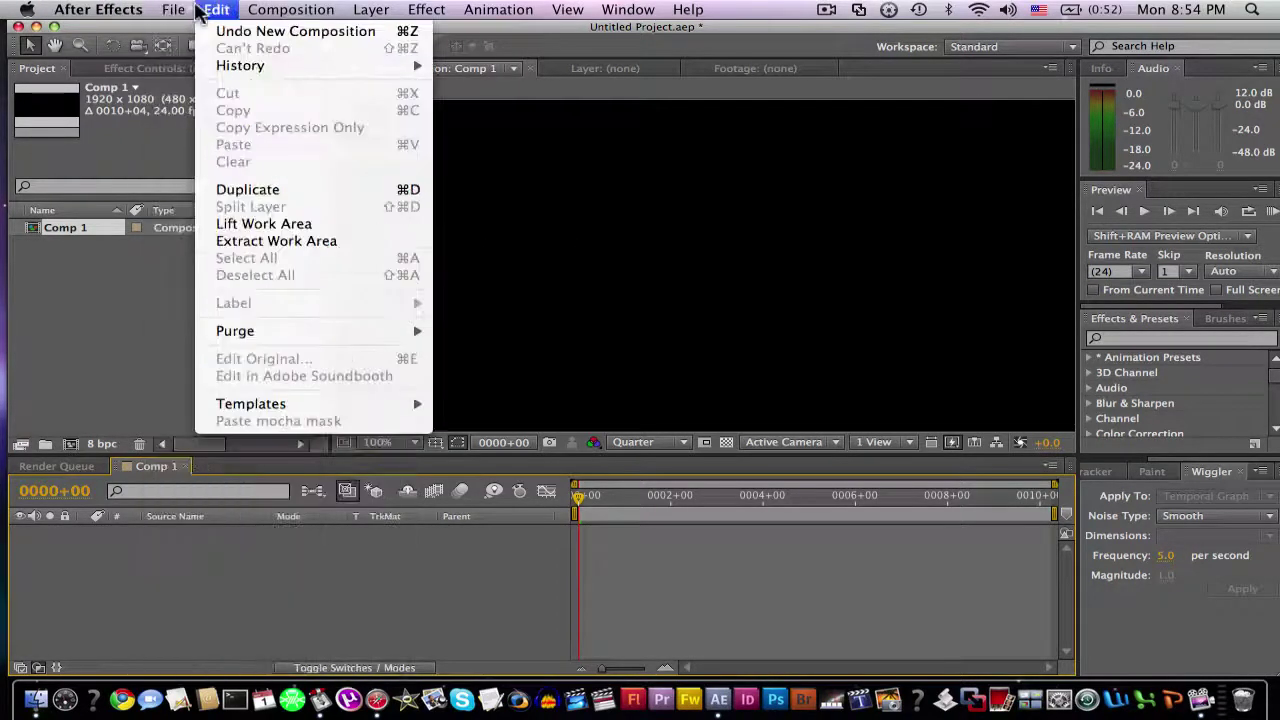
pyautogui.moveTo(230, 275)
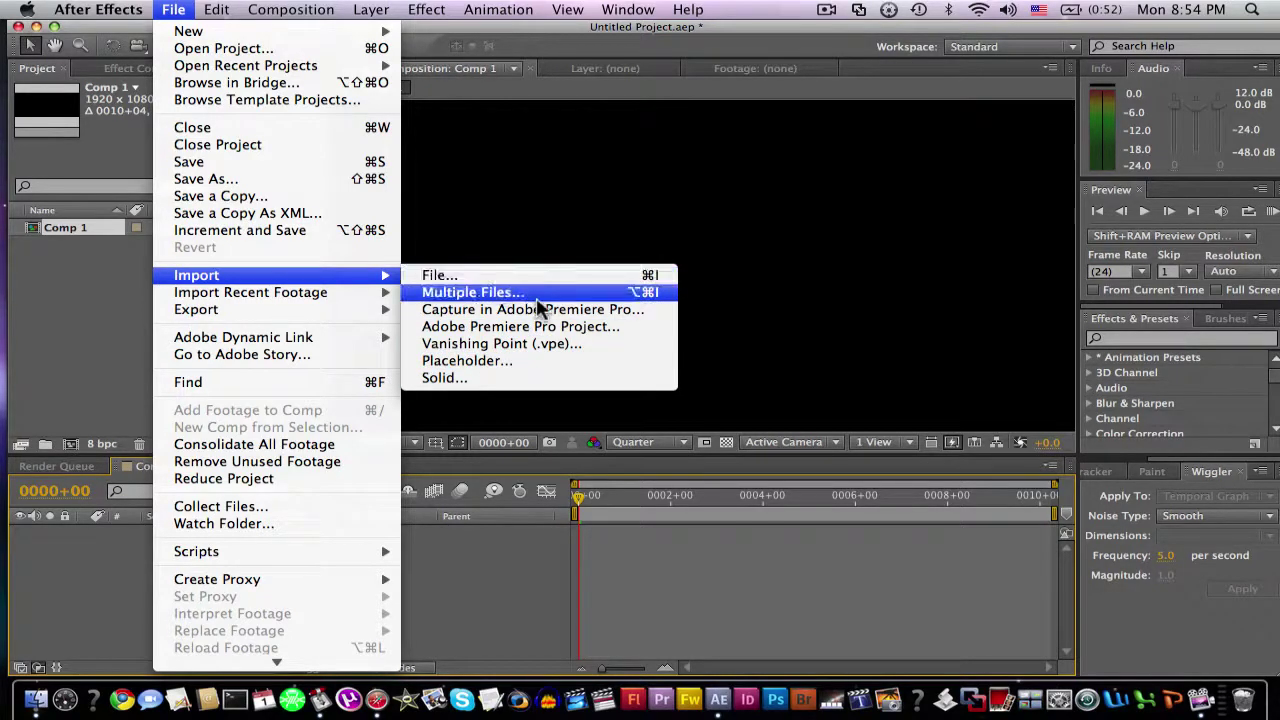
pyautogui.click(503, 279)
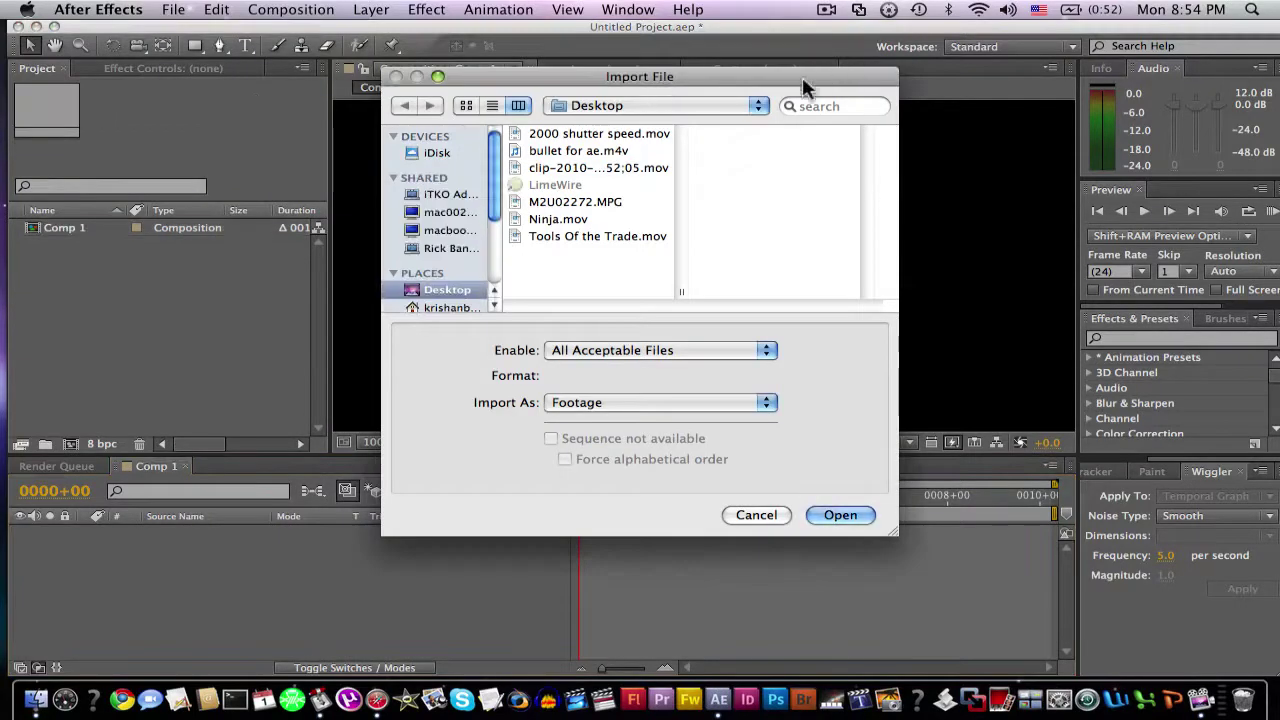
pyautogui.click(796, 106)
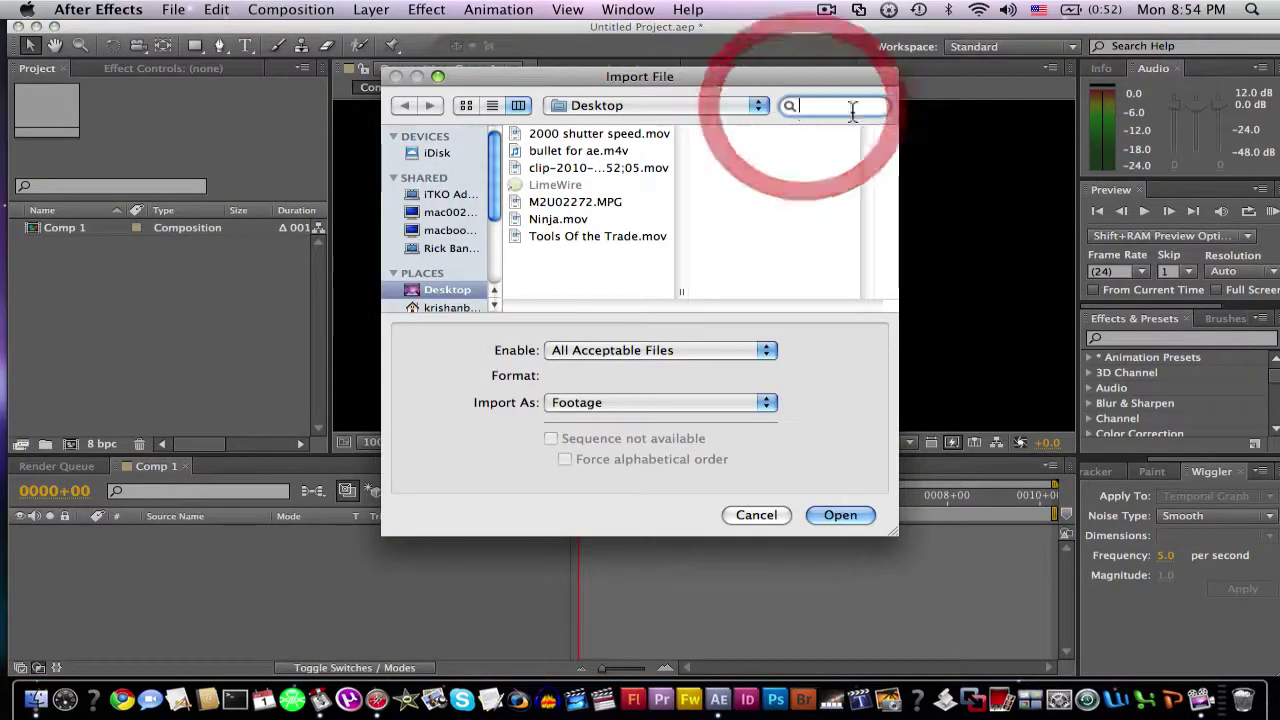
pyautogui.write('m2')
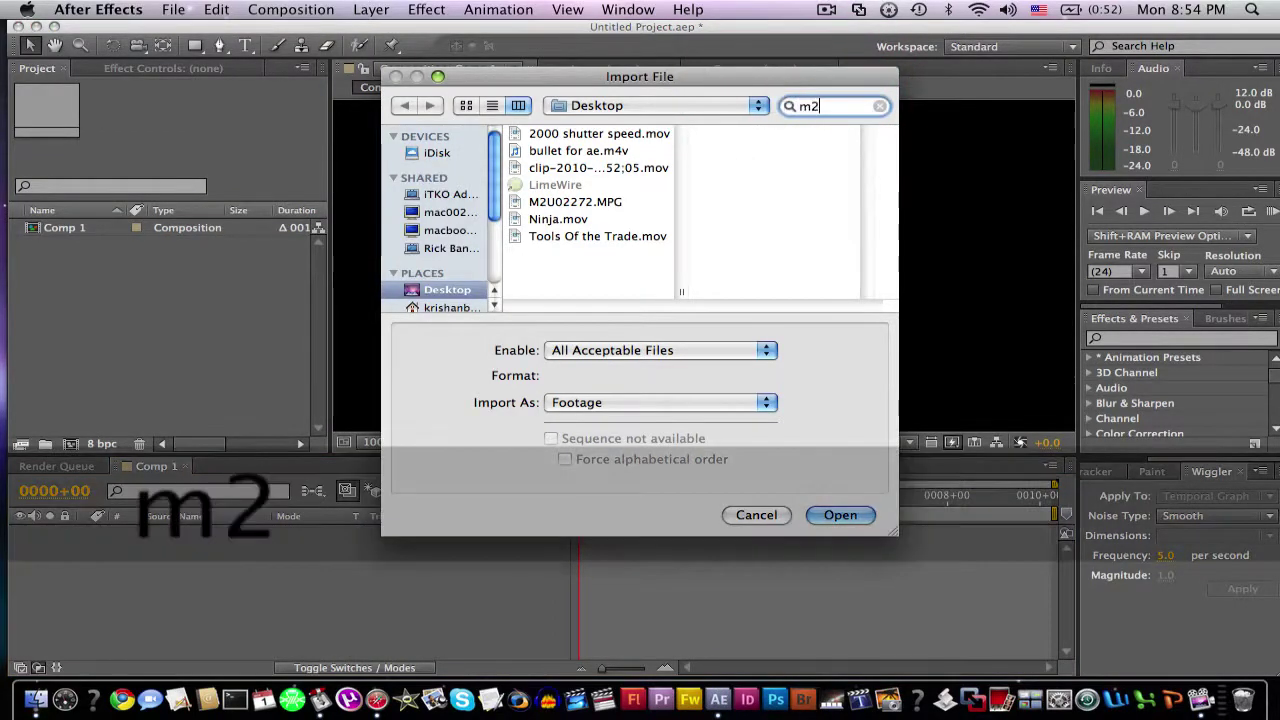
pyautogui.press('BackSpace')
pyautogui.press('BackSpace')
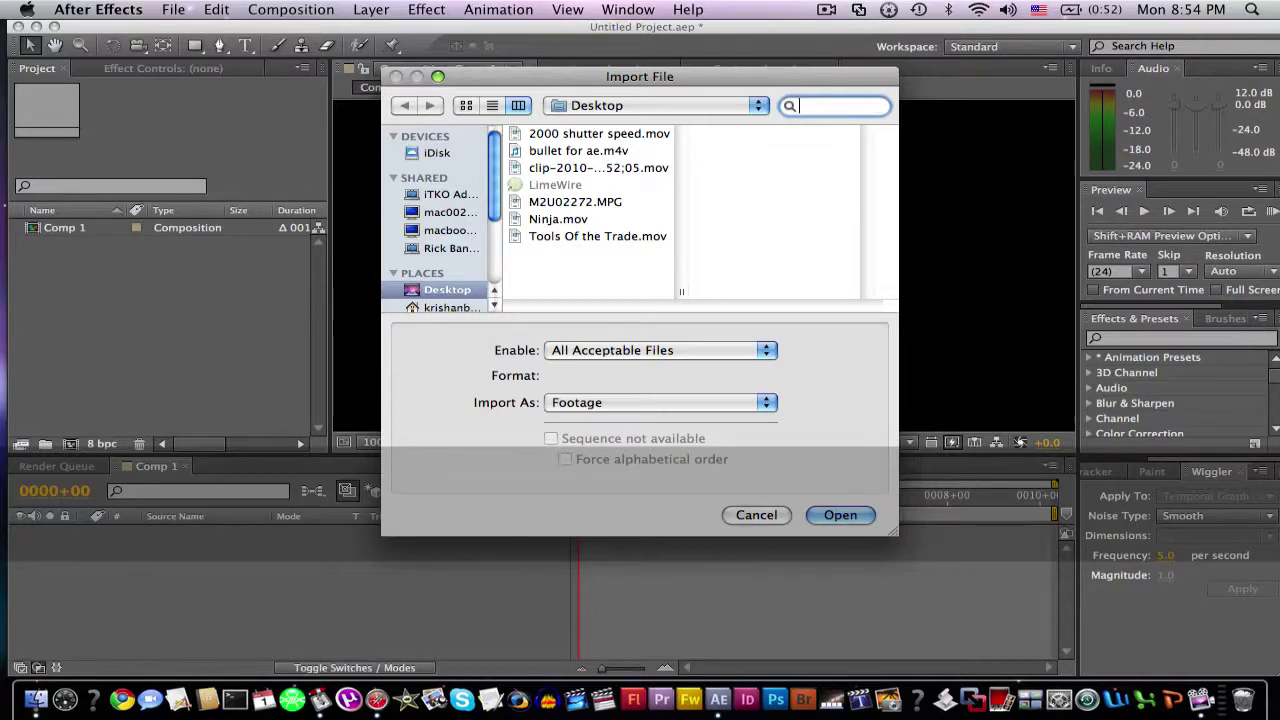
# Step: Search for "green screen city" and import green screen city.mp4 as footage
pyautogui.write('green sc')
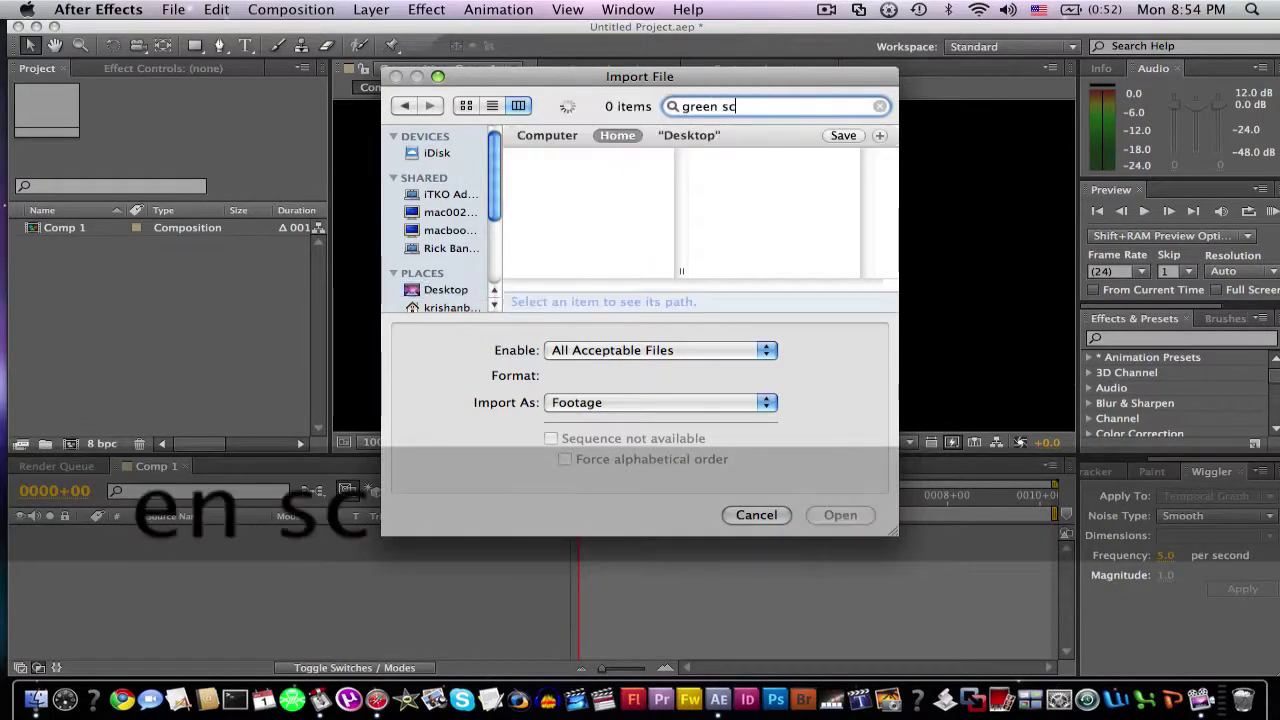
pyautogui.write('reen city')
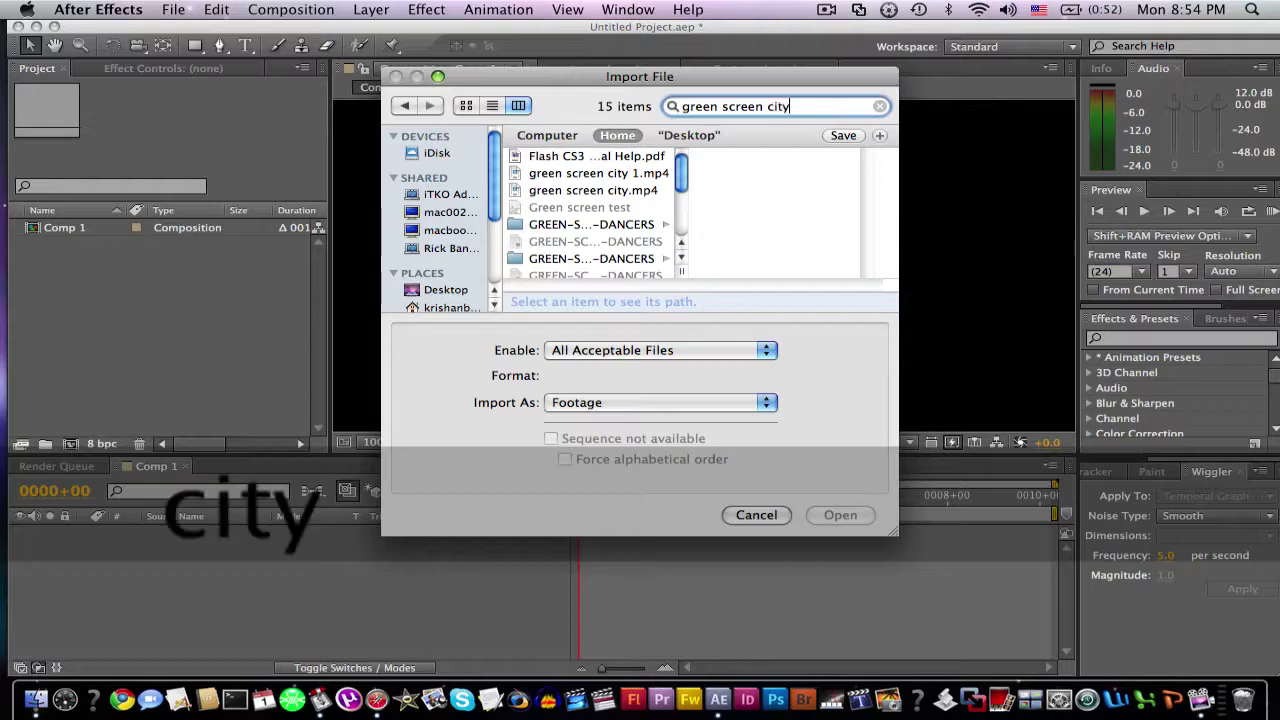
pyautogui.click(615, 156)
pyautogui.click(614, 190)
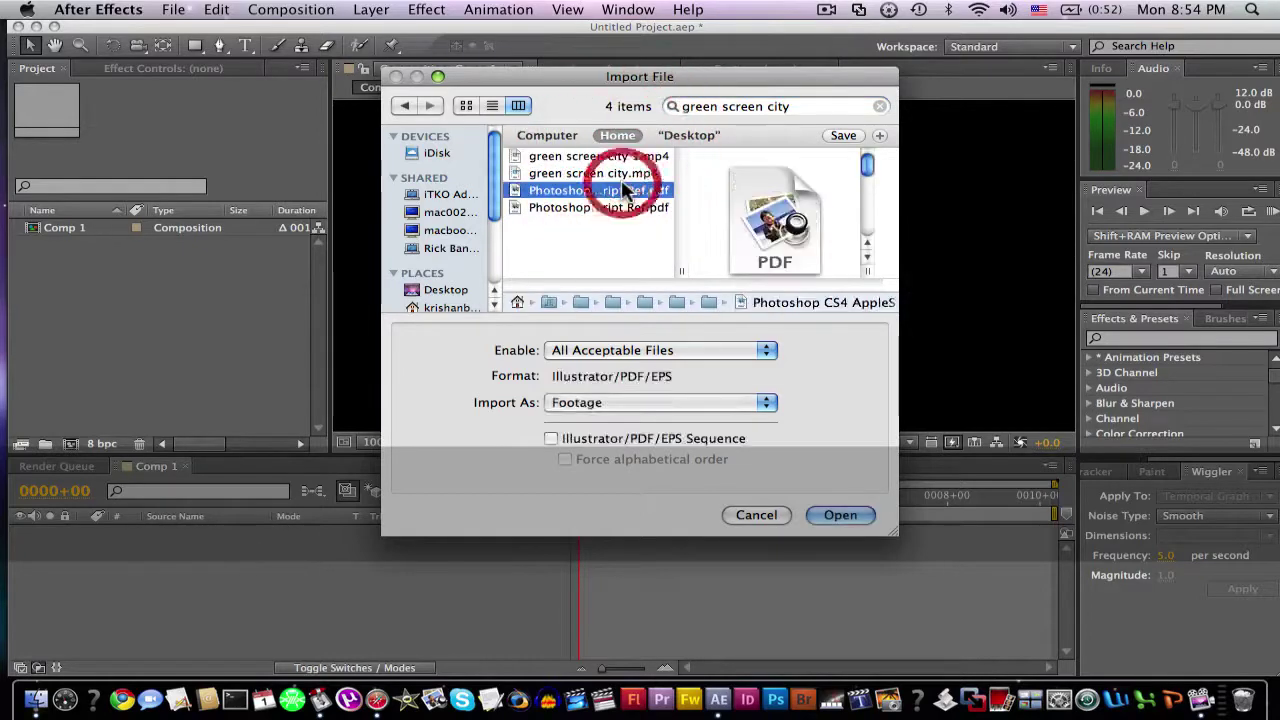
pyautogui.click(628, 173)
pyautogui.click(835, 515)
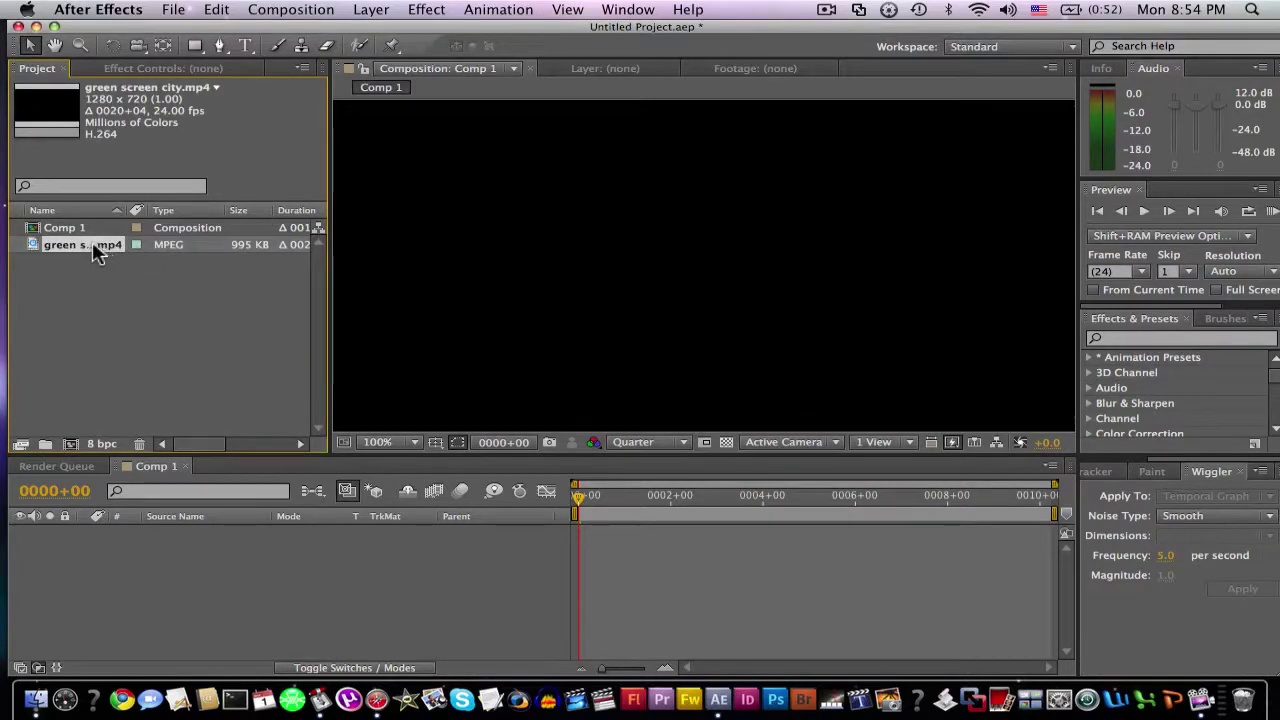
# Step: Add green screen city.mp4 to Comp 1 as a layer and preview its opening frames
pyautogui.moveTo(92, 242); pyautogui.dragTo(683, 262)
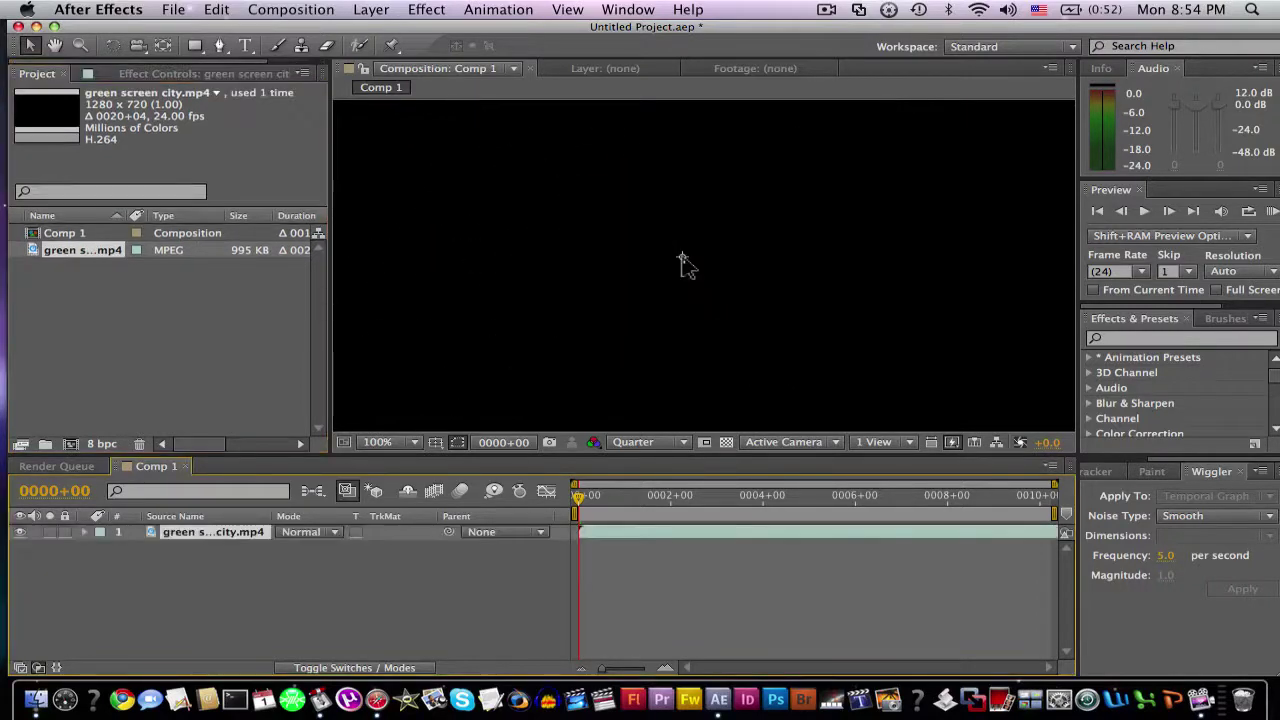
pyautogui.press('space')
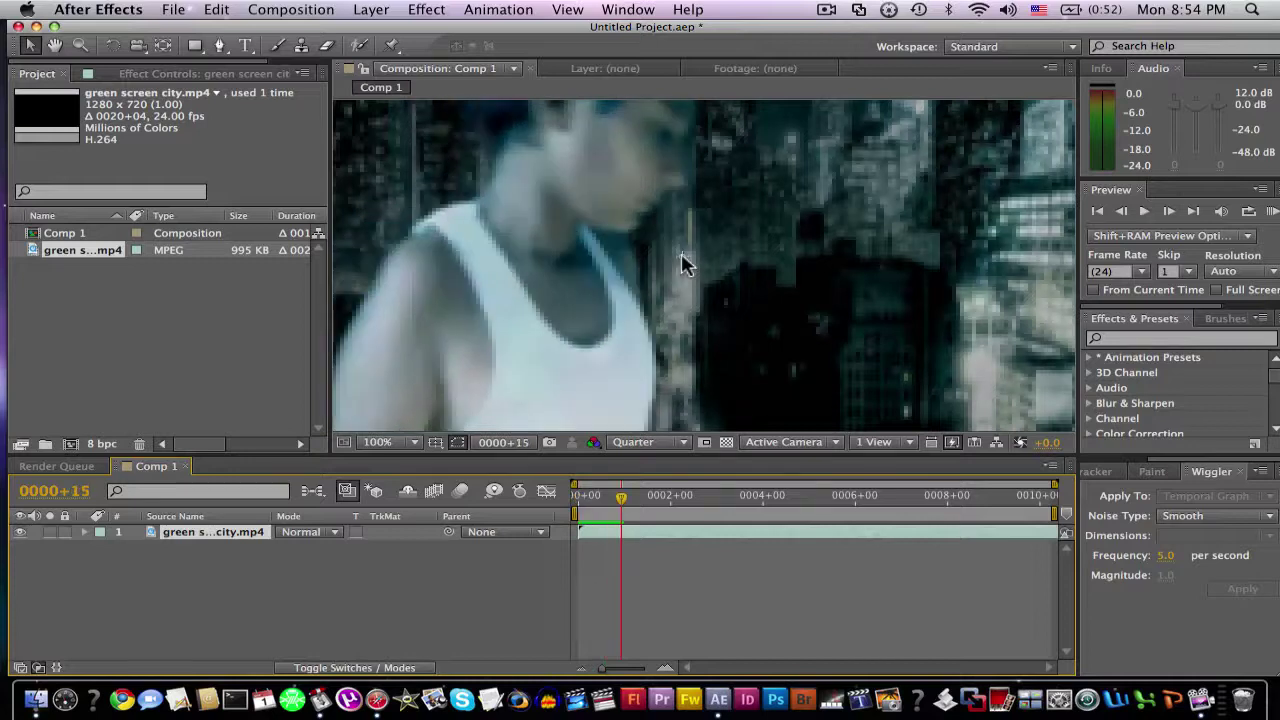
# Step: Play the composition on to frame 0002+03 and set its preview resolution to Full
pyautogui.click(658, 444)
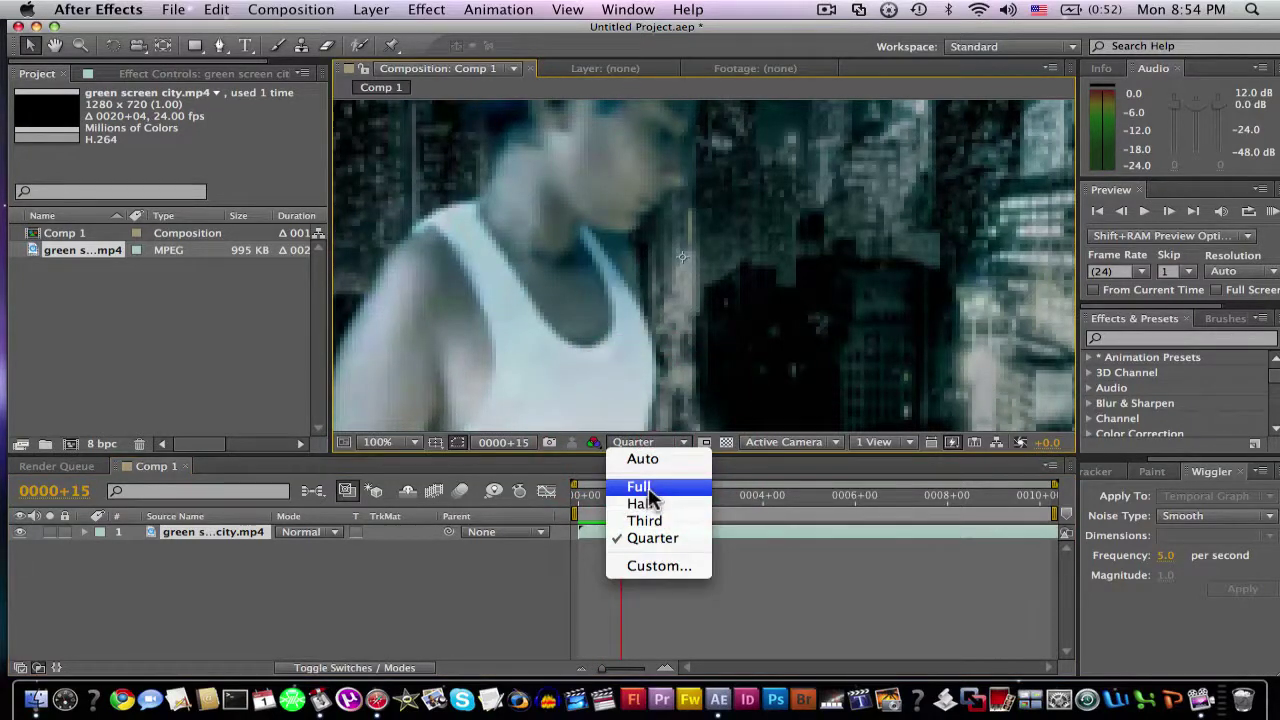
pyautogui.click(838, 590)
pyautogui.press('space')
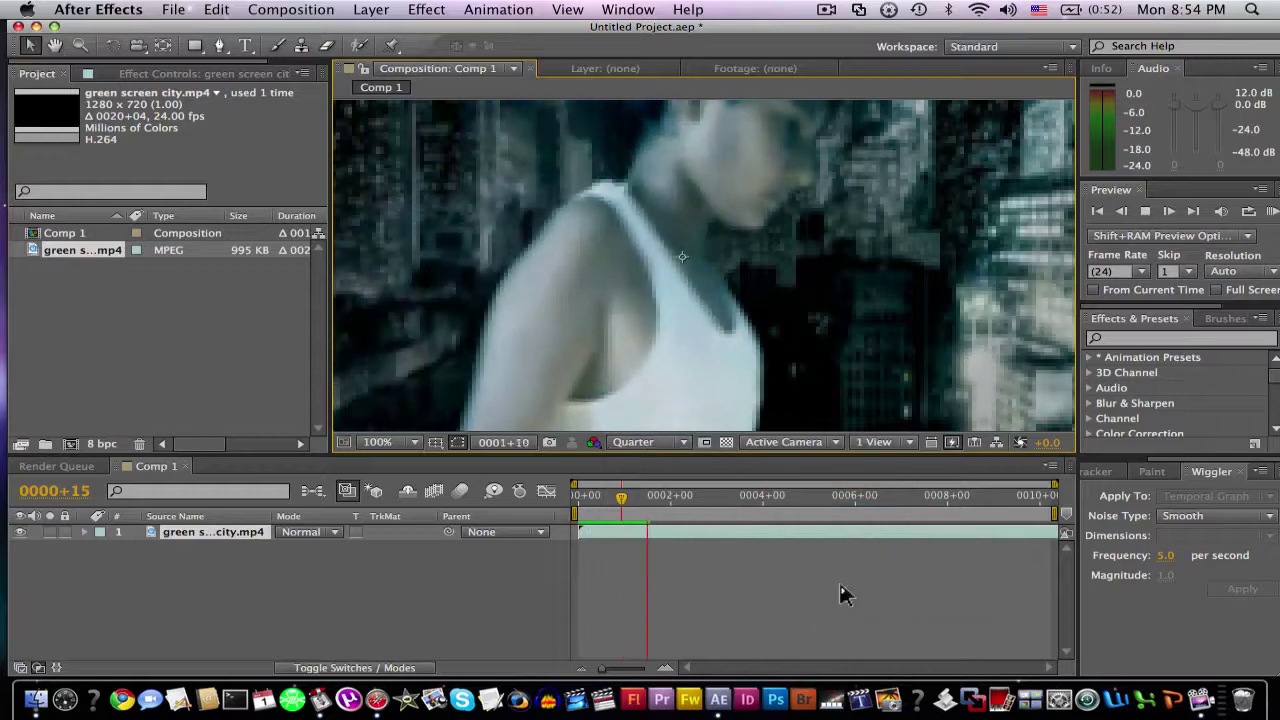
pyautogui.press('space')
pyautogui.click(658, 442)
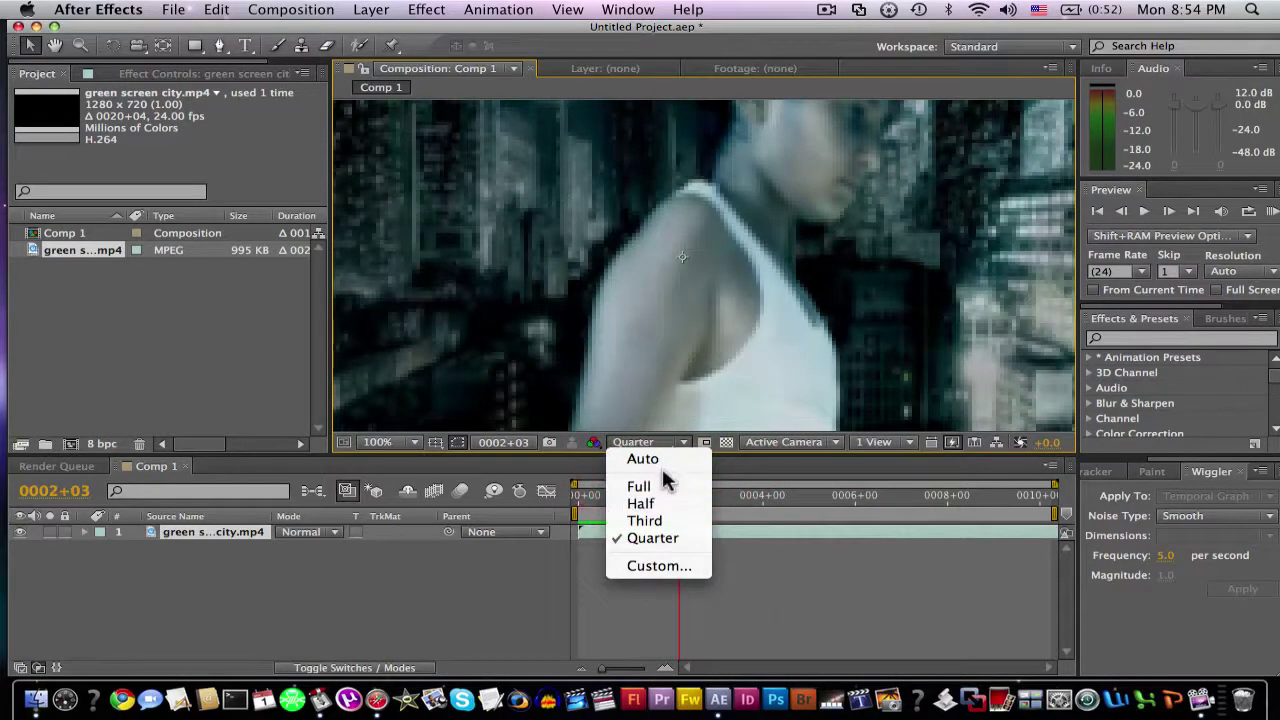
pyautogui.click(660, 486)
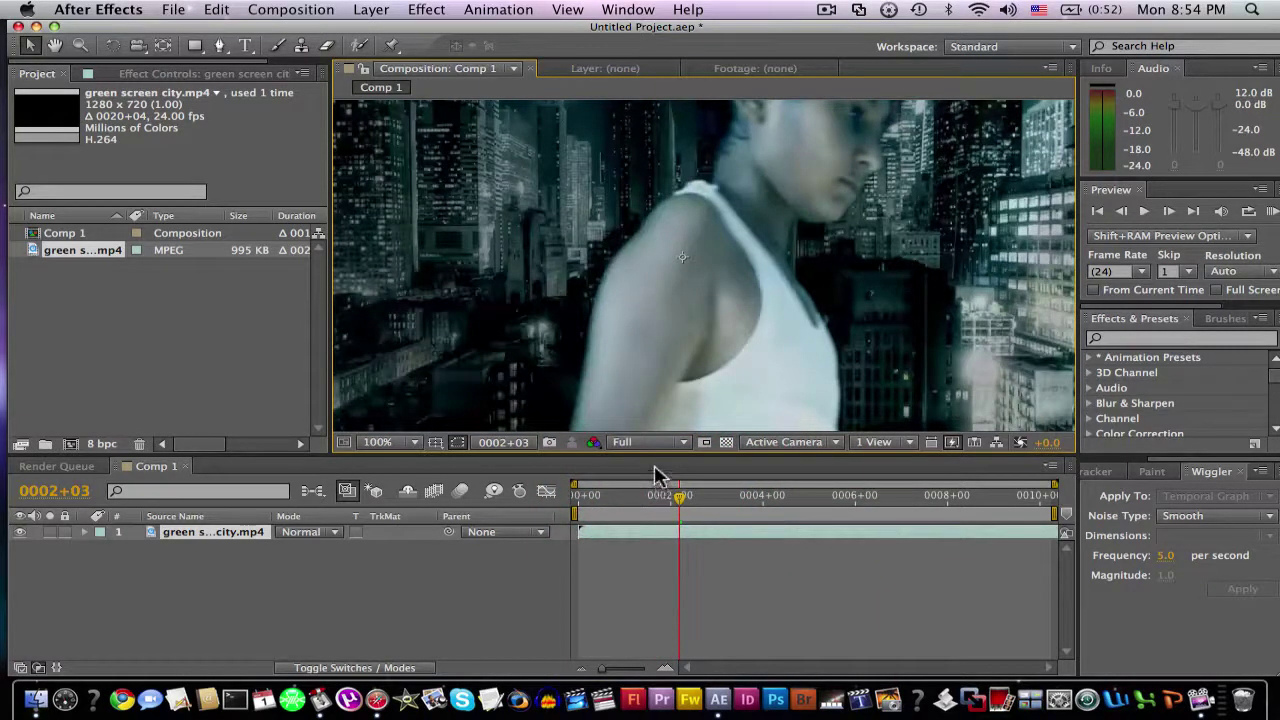
# Step: Set the composition's preview resolution to Quarter and its magnification to 50%
pyautogui.click(629, 447)
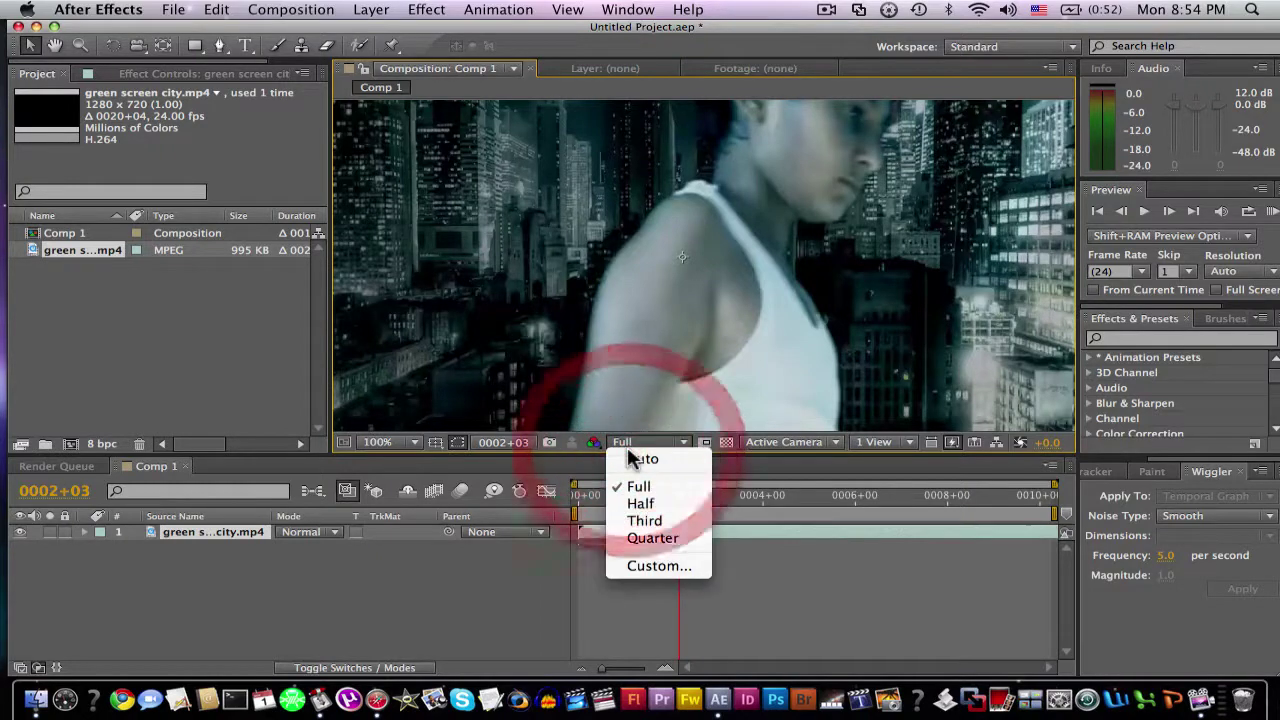
pyautogui.click(652, 538)
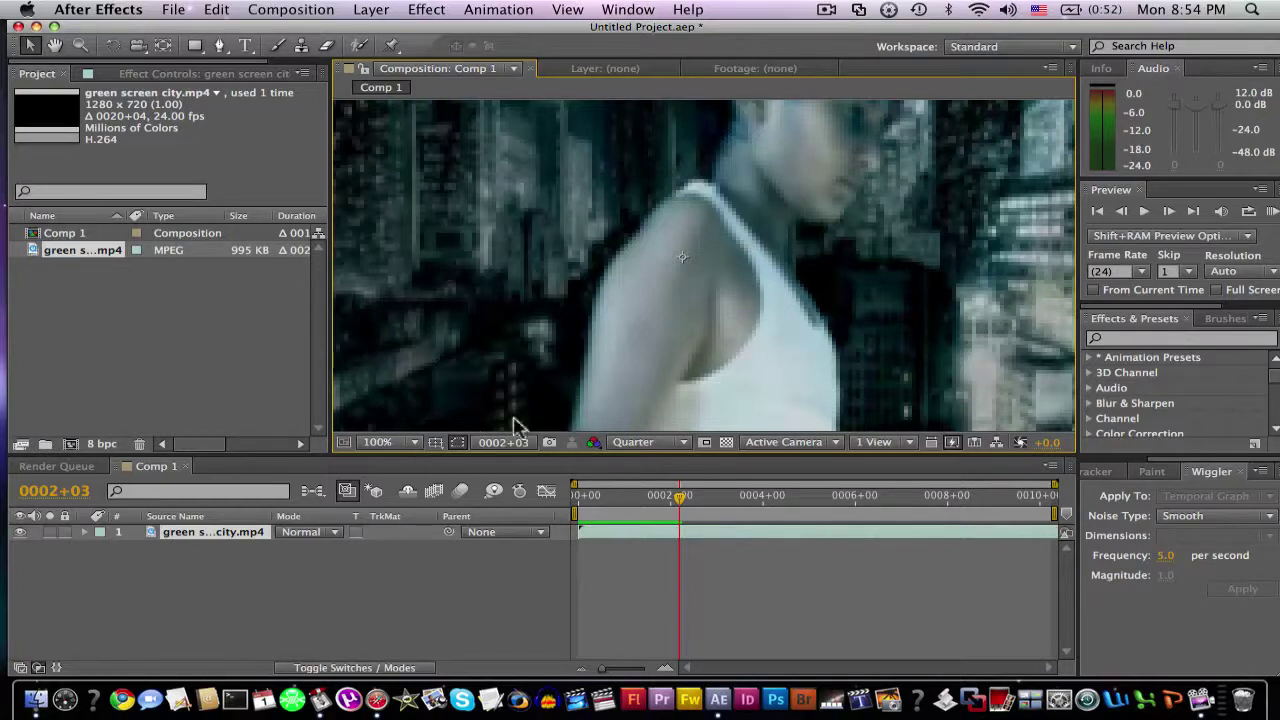
pyautogui.click(405, 443)
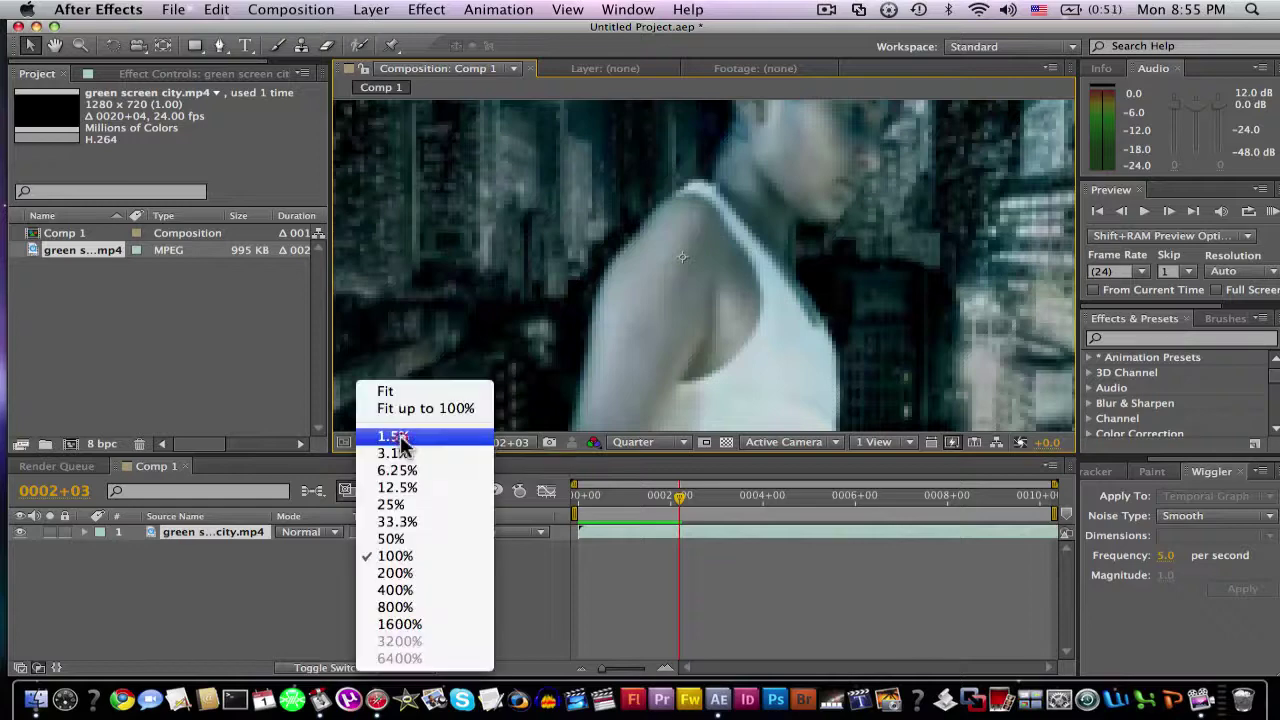
pyautogui.click(432, 538)
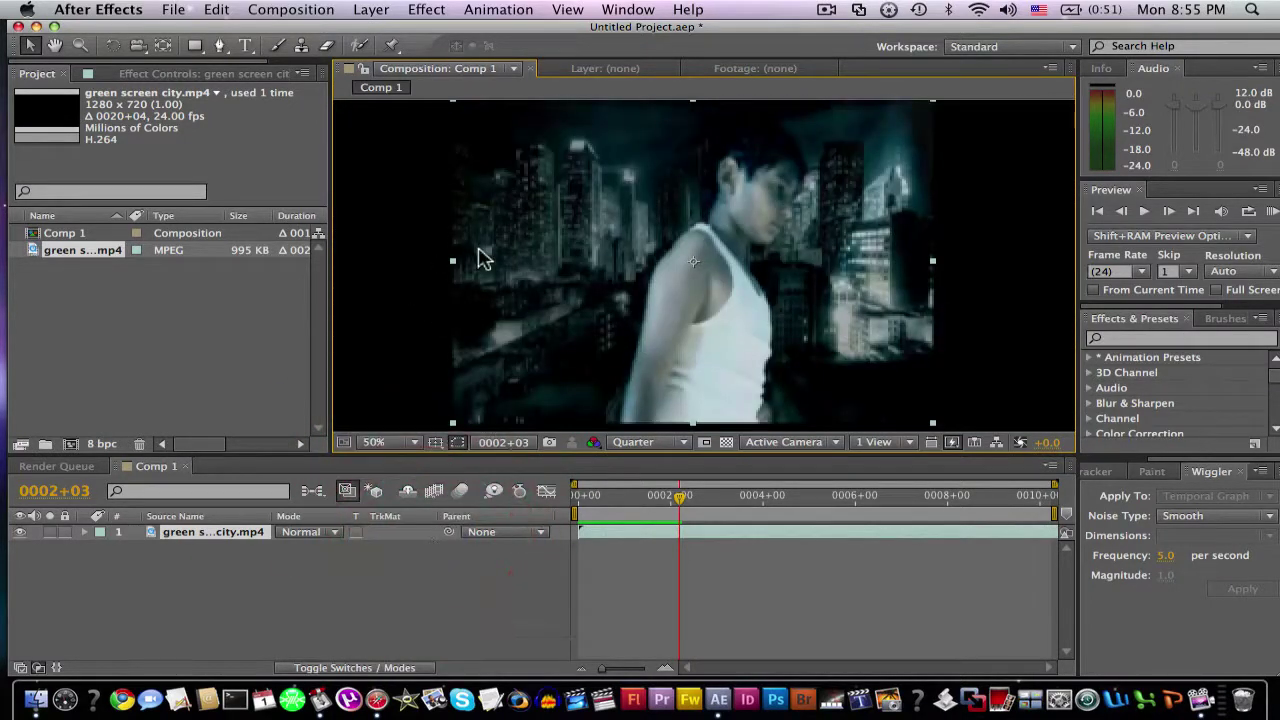
# Step: Stretch the footage layer slightly wider in the composition, deselect it, and play on to frame 0006+13
pyautogui.moveTo(455, 268); pyautogui.dragTo(440, 266)
pyautogui.press('h')
pyautogui.press('space')
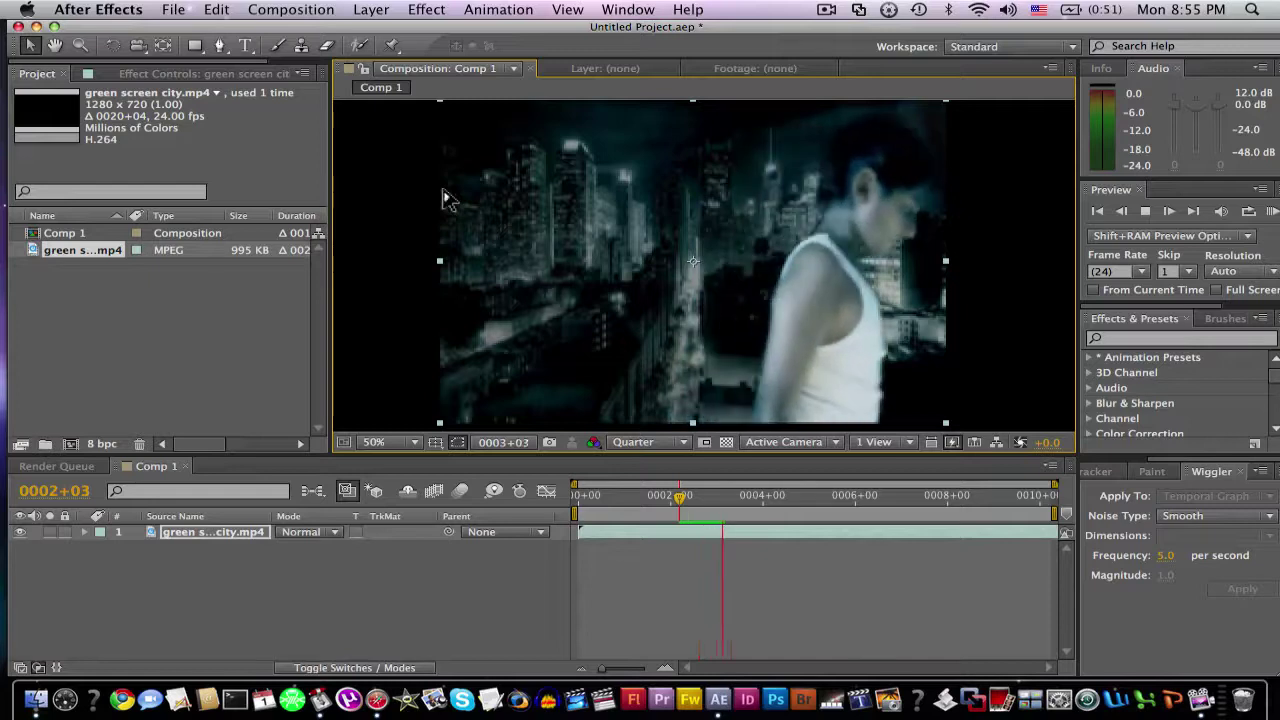
pyautogui.press('space')
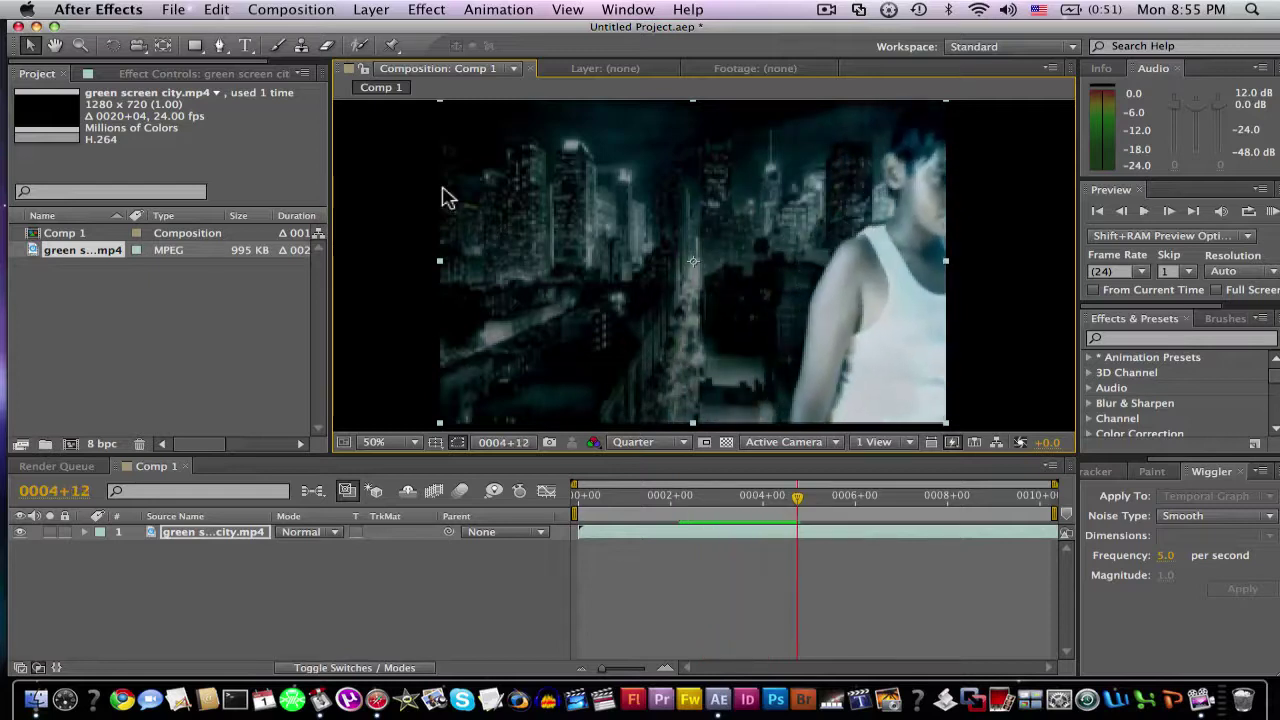
pyautogui.click(633, 424)
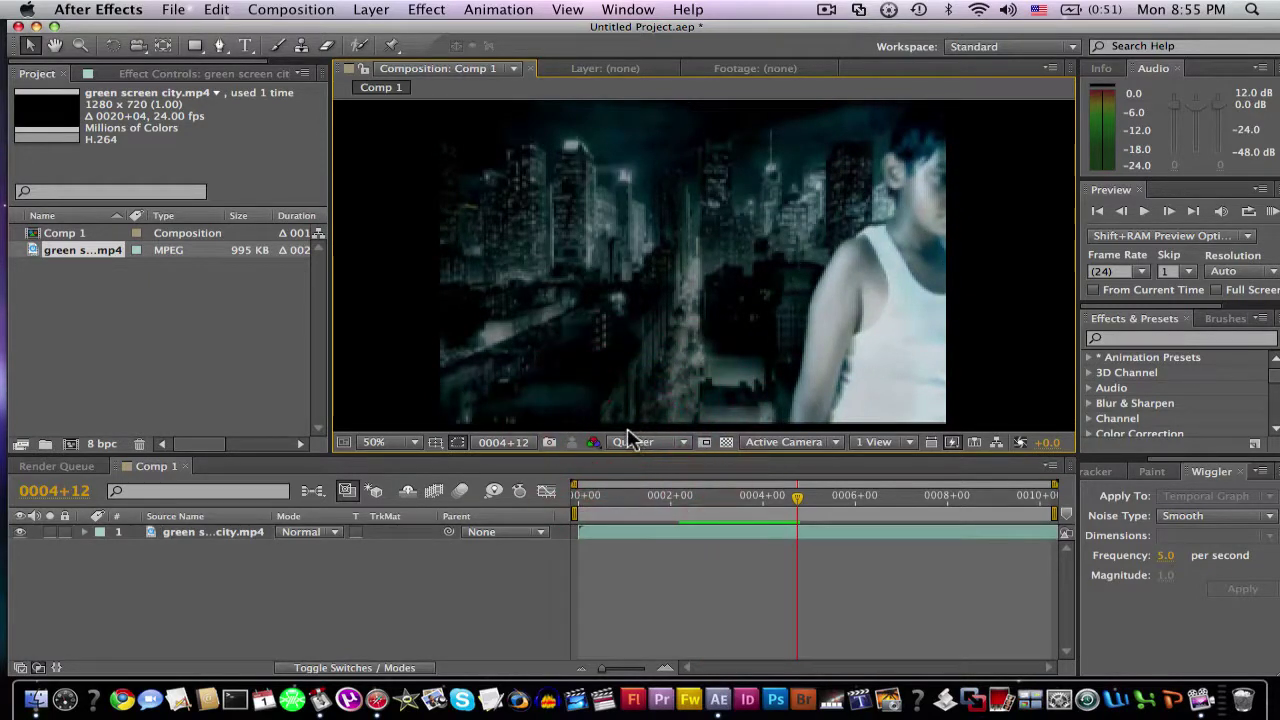
pyautogui.press('space')
pyautogui.press('space')
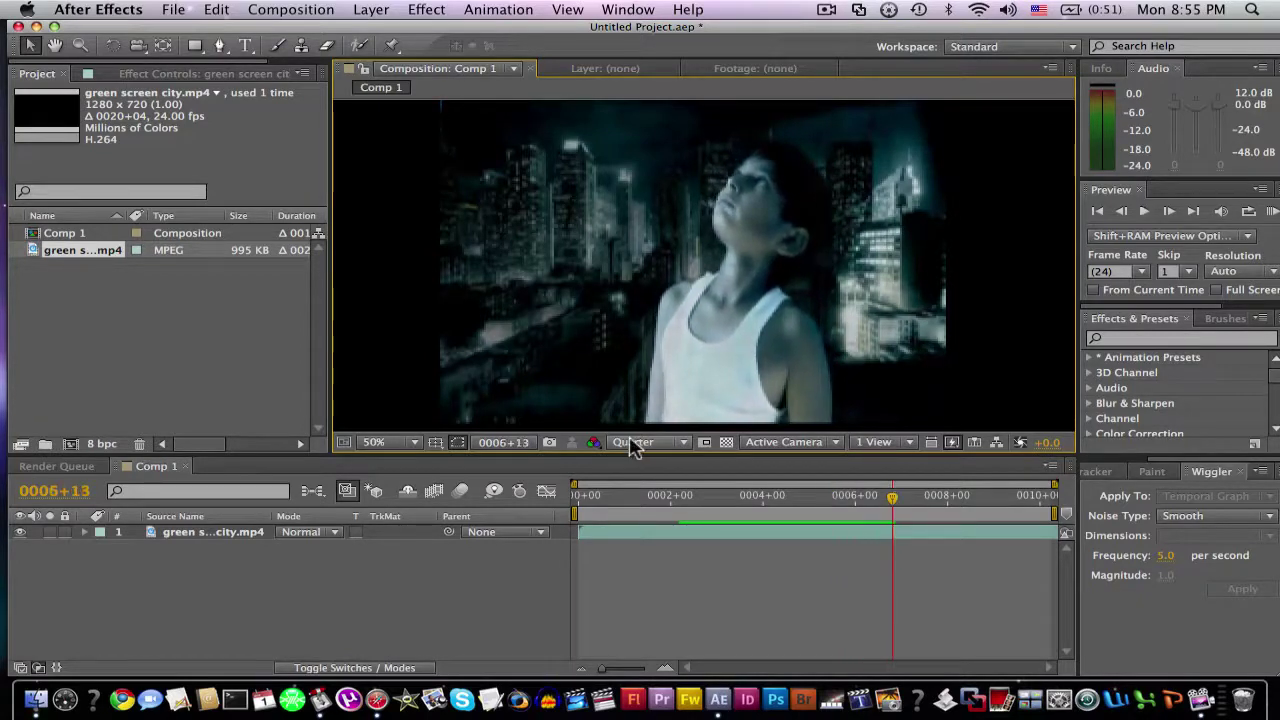
# Step: Look at the available brushes, then search the effects and presets for "film"
pyautogui.click(1118, 340)
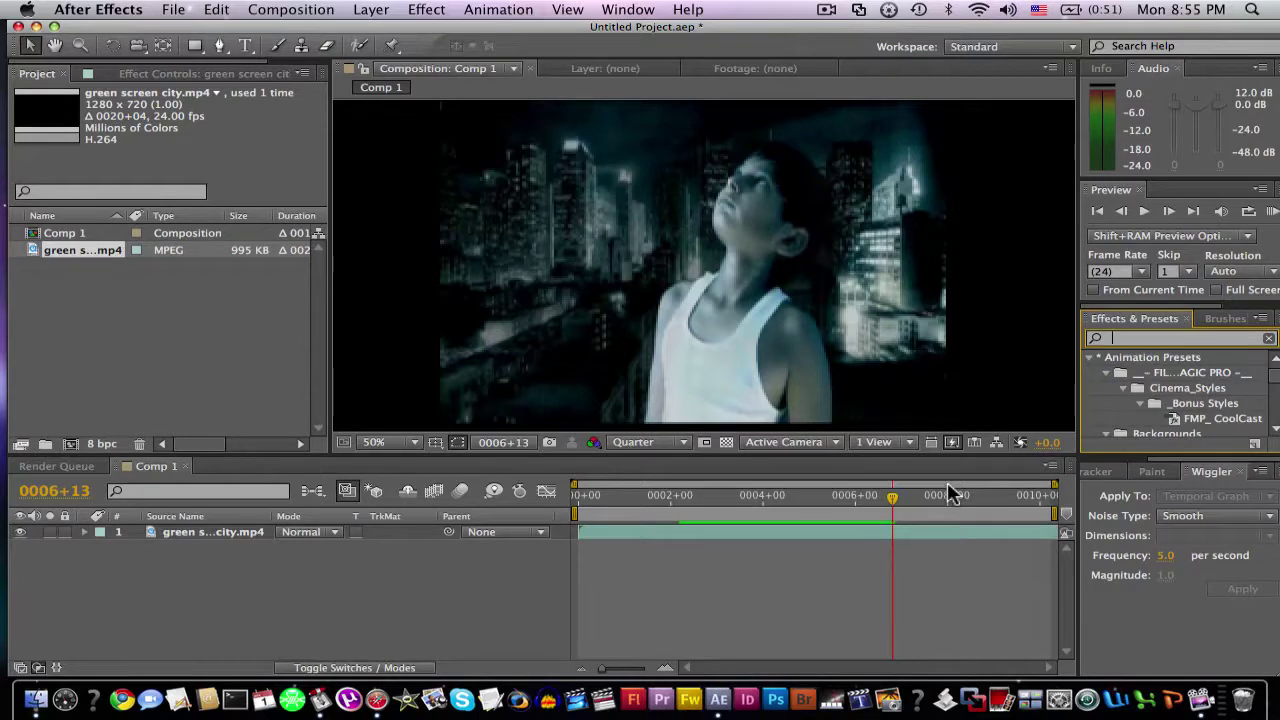
pyautogui.click(1225, 318)
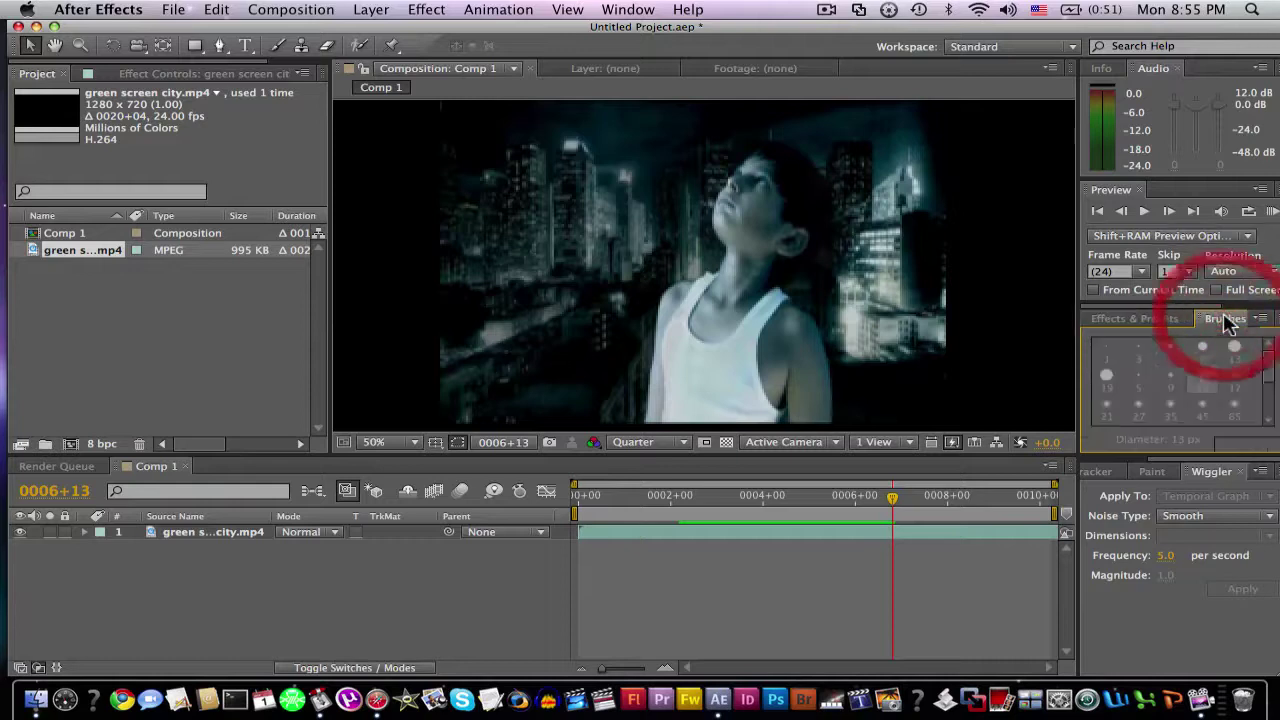
pyautogui.click(1150, 320)
pyautogui.click(1133, 342)
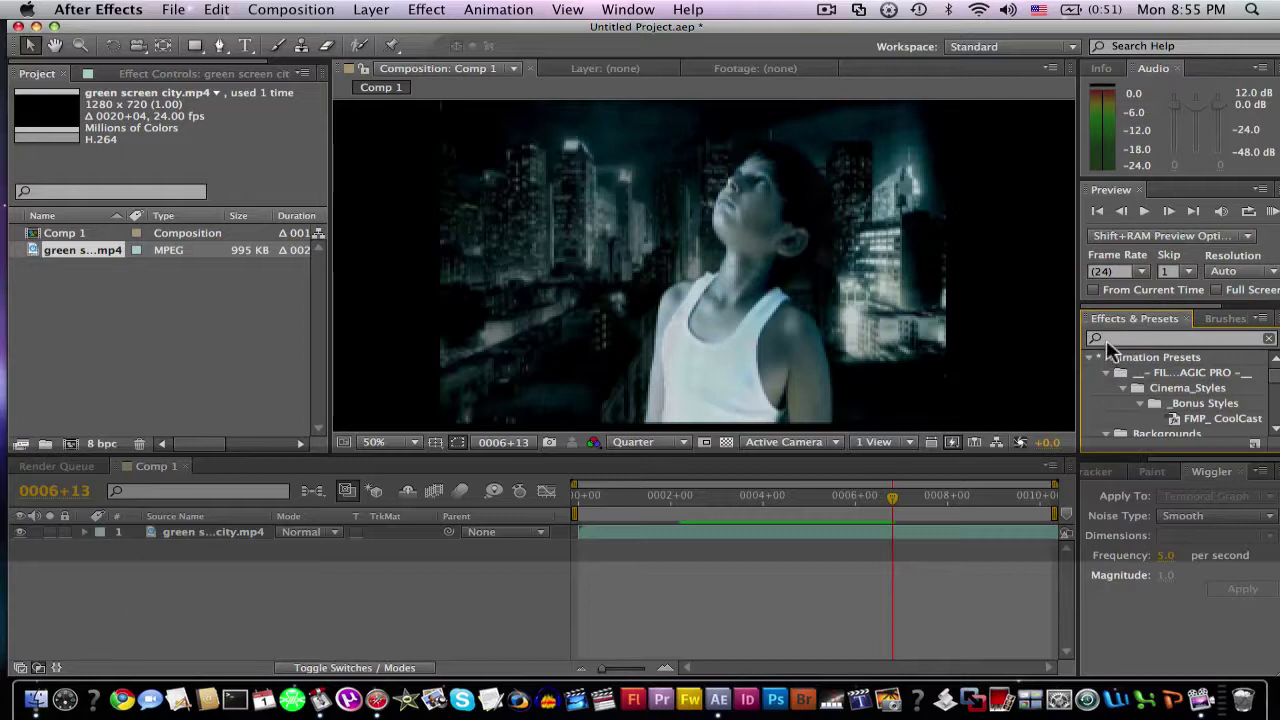
pyautogui.click(1130, 340)
pyautogui.write('film')
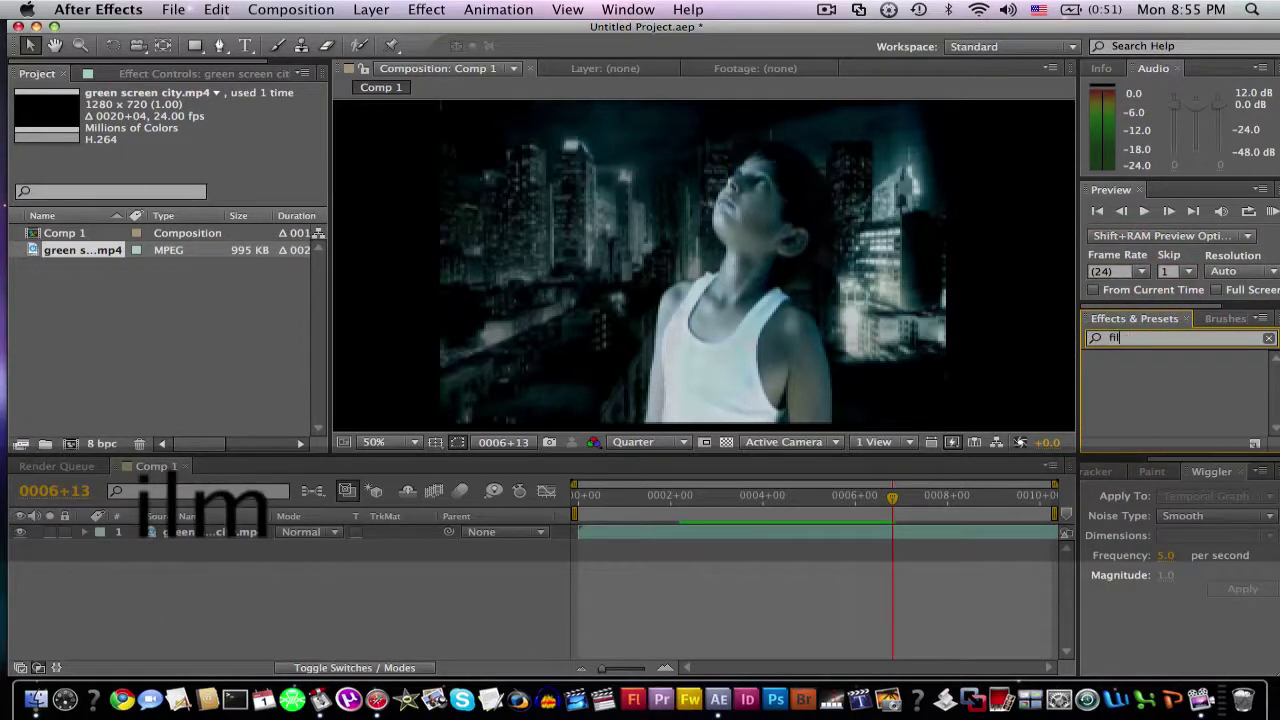
# Step: Apply the FMP_Night preset from the _Bonus Styles folder to the green screen city footage
pyautogui.click(1113, 374)
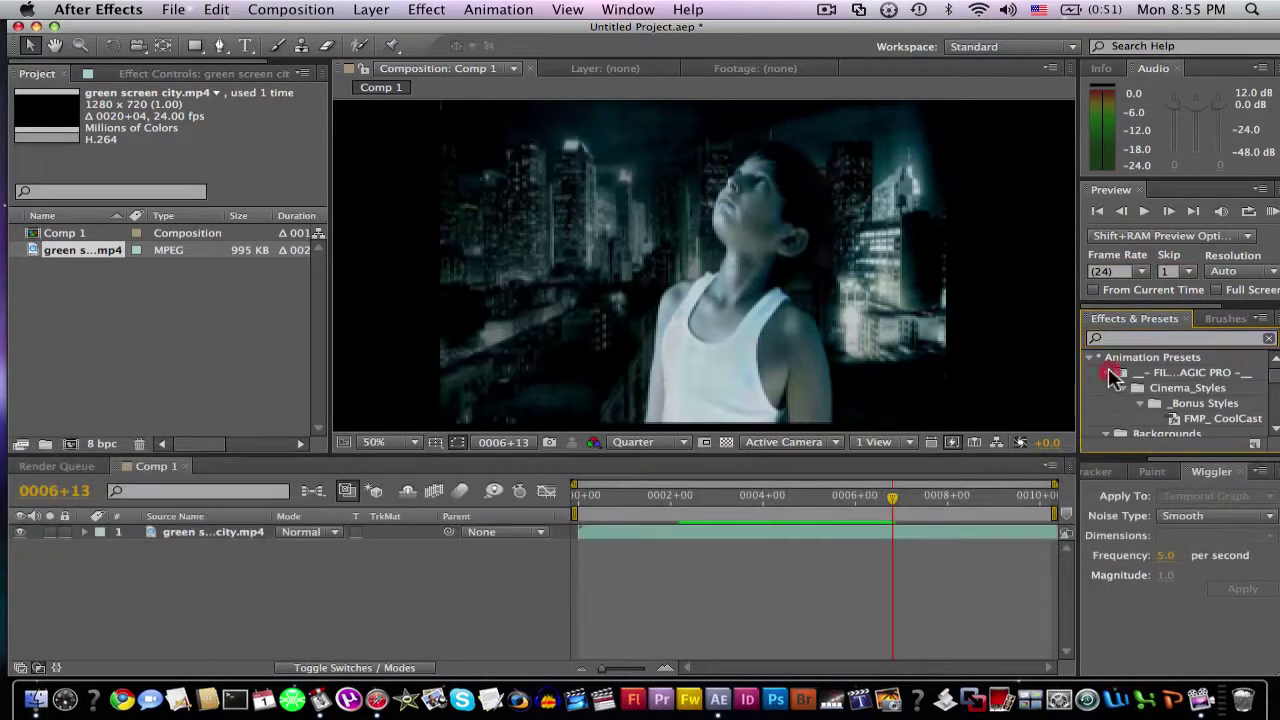
pyautogui.click(1274, 432)
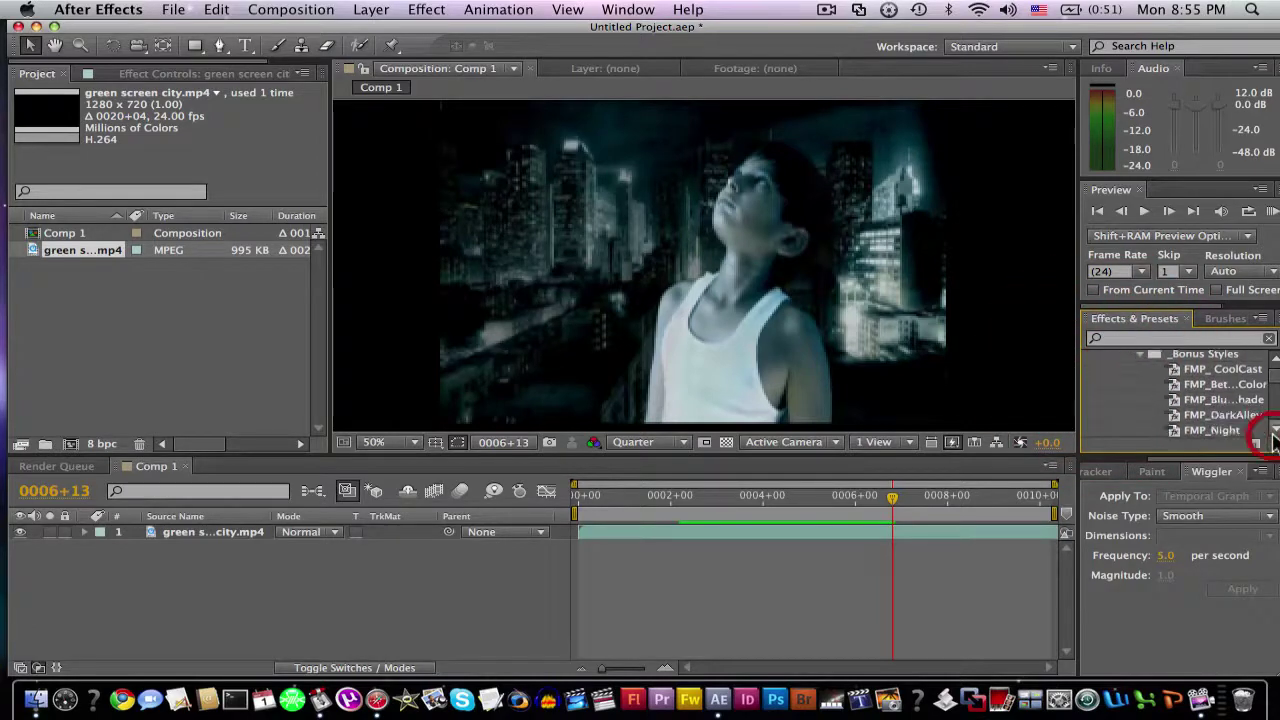
pyautogui.click(1274, 432)
pyautogui.click(1222, 414)
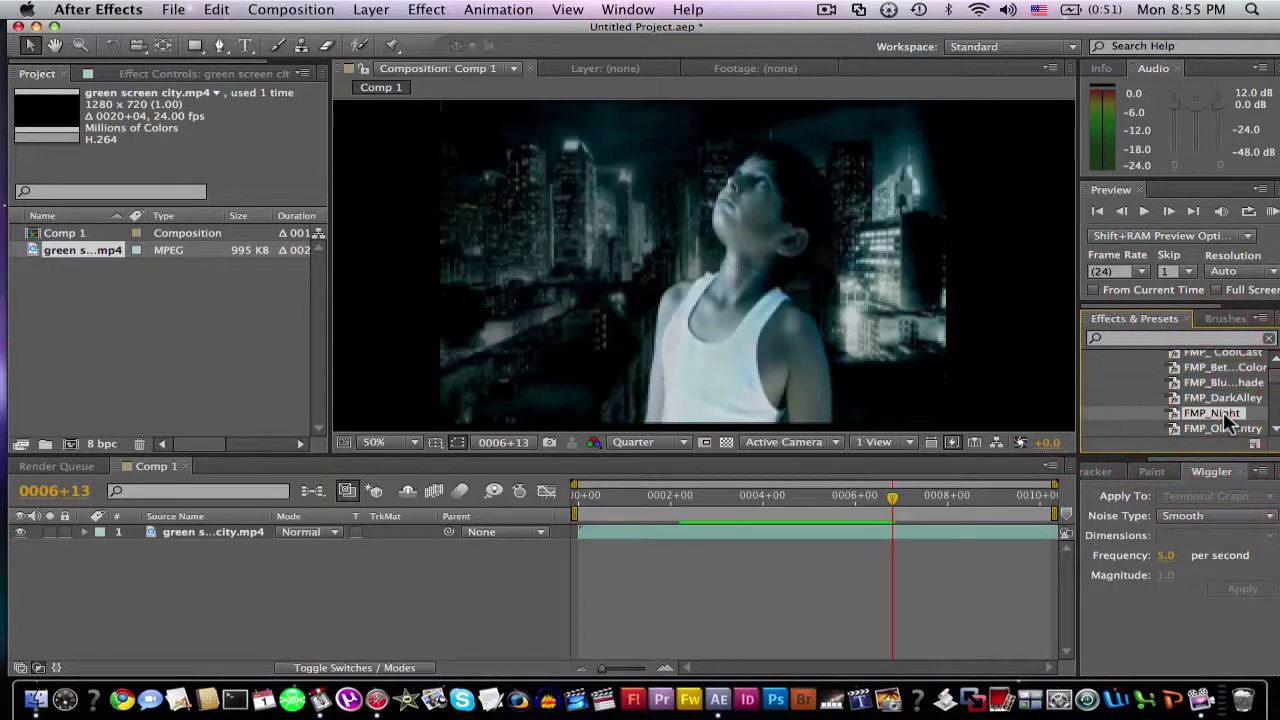
pyautogui.moveTo(1228, 424); pyautogui.dragTo(883, 320)
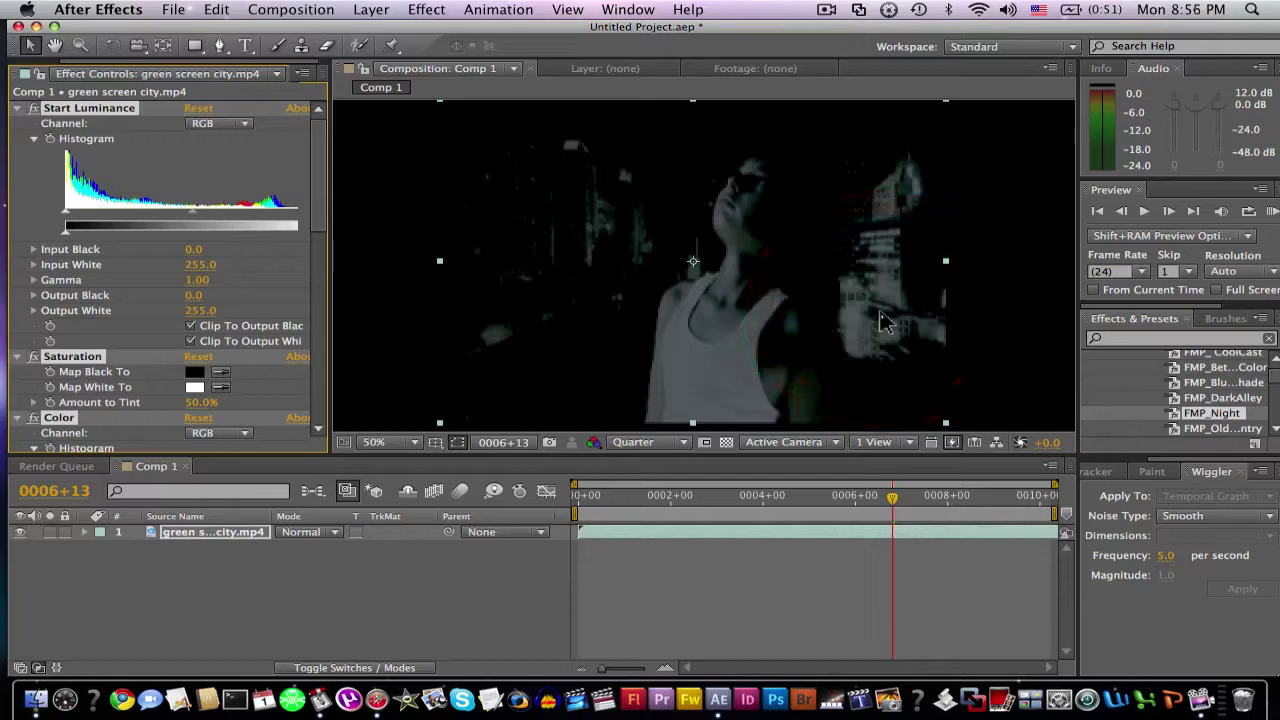
# Step: Preview the FMP_Night look briefly and undo applying the preset's effects
pyautogui.click(216, 9)
pyautogui.moveTo(291, 9)
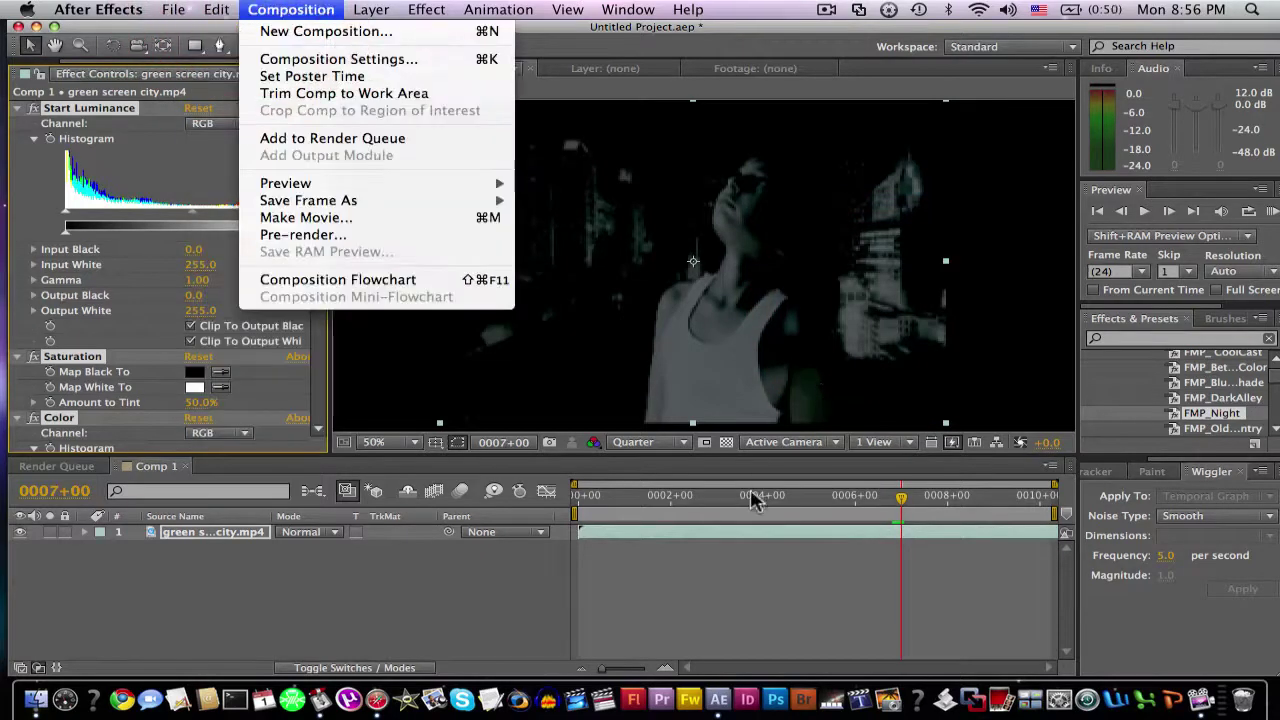
pyautogui.click(748, 622)
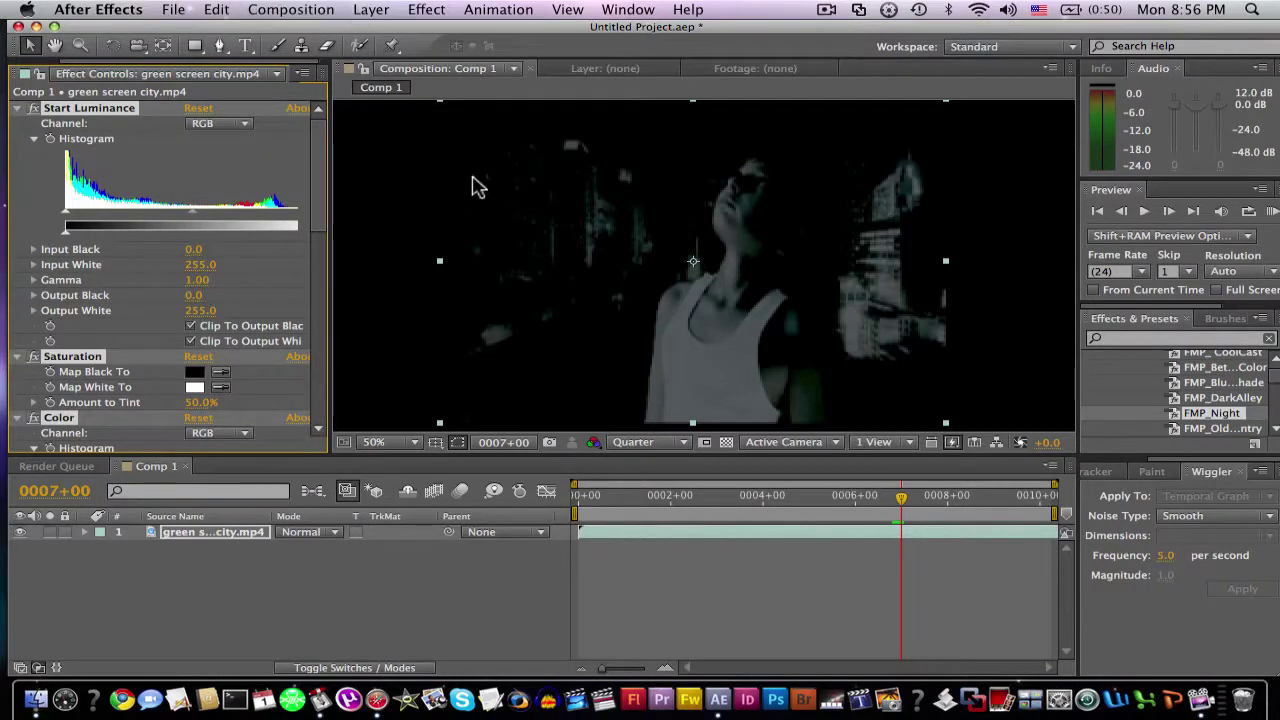
pyautogui.click(212, 10)
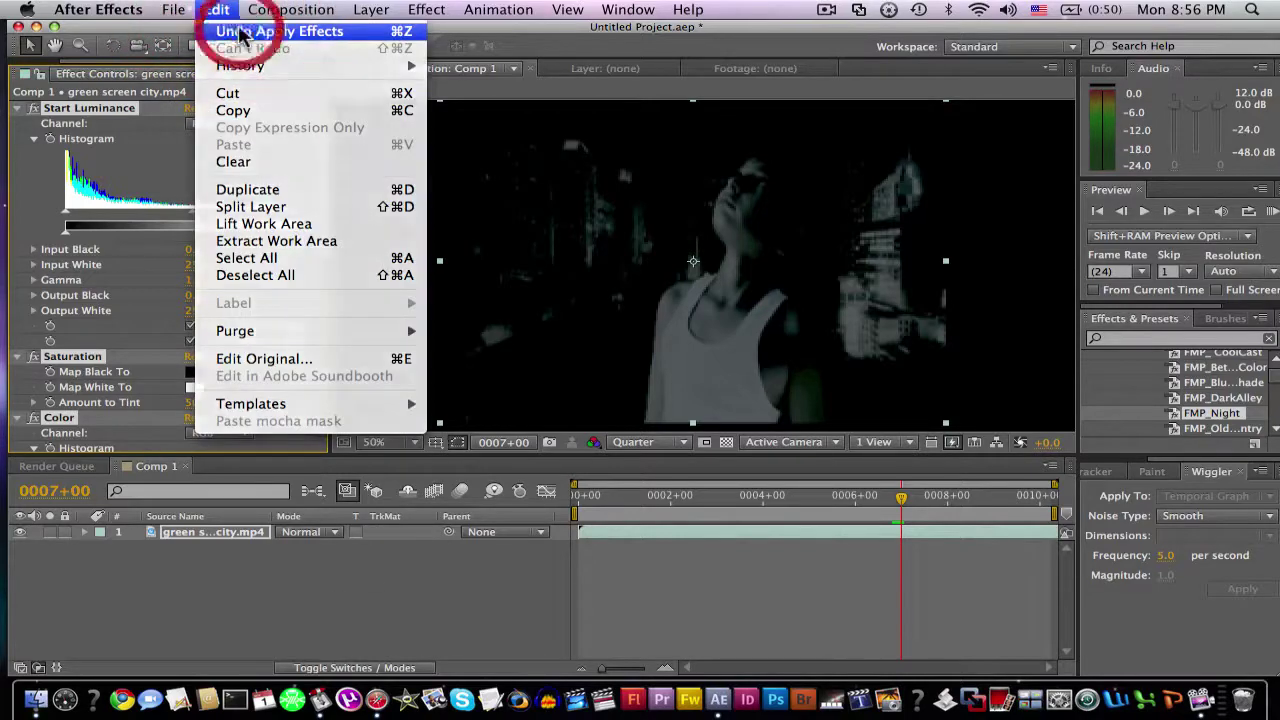
pyautogui.click(240, 33)
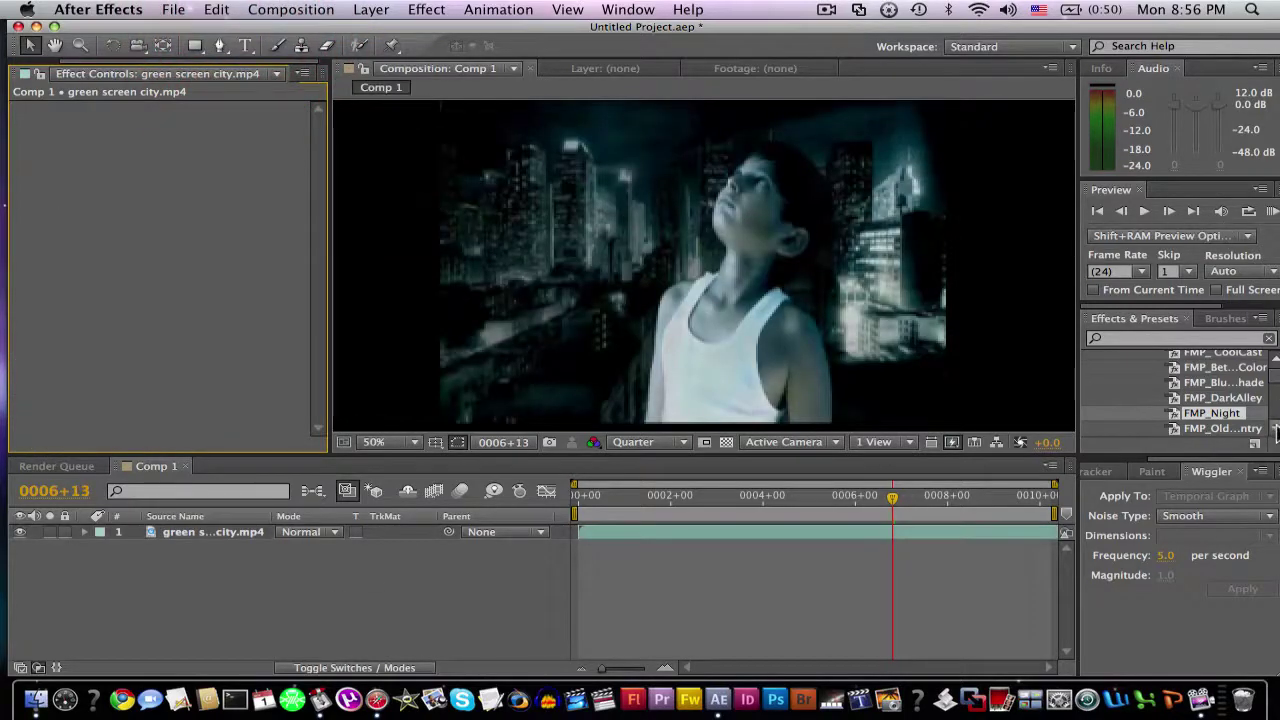
# Step: Apply the FMP_Plain preset to the green screen city footage and play the result on to frame 0009+01
pyautogui.click(1275, 428)
pyautogui.moveTo(1210, 409); pyautogui.dragTo(817, 293)
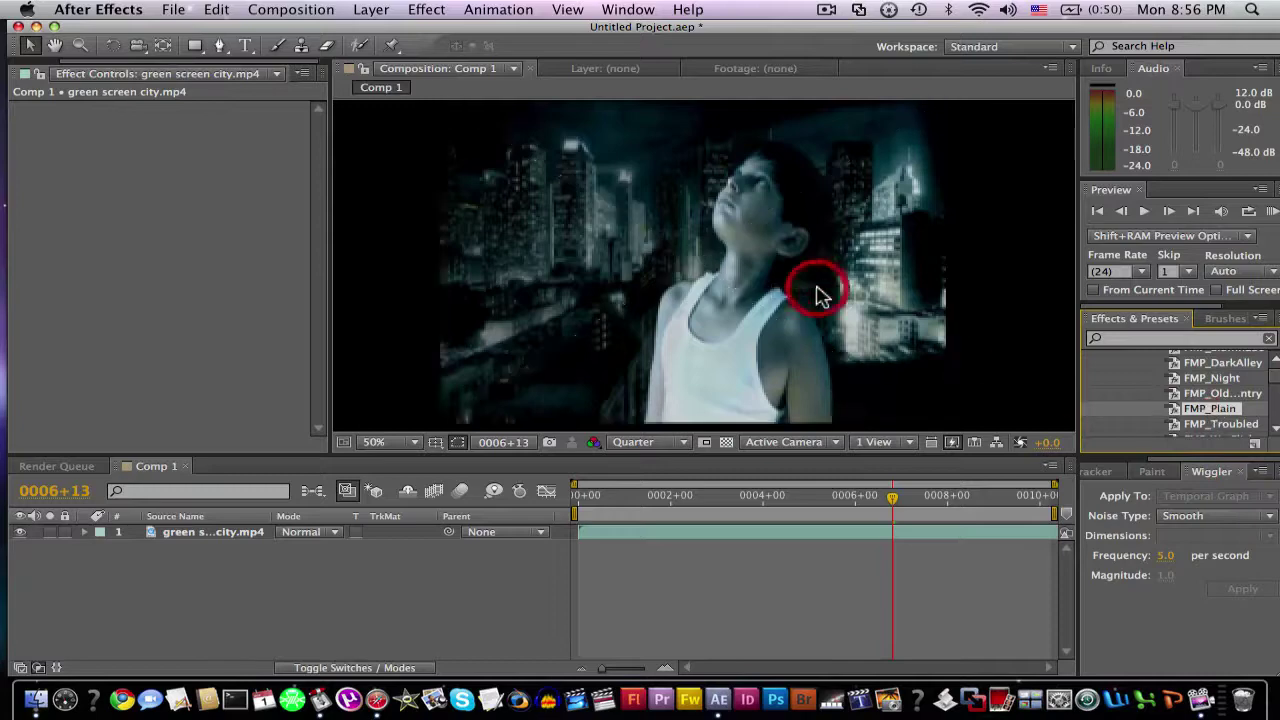
pyautogui.press('space')
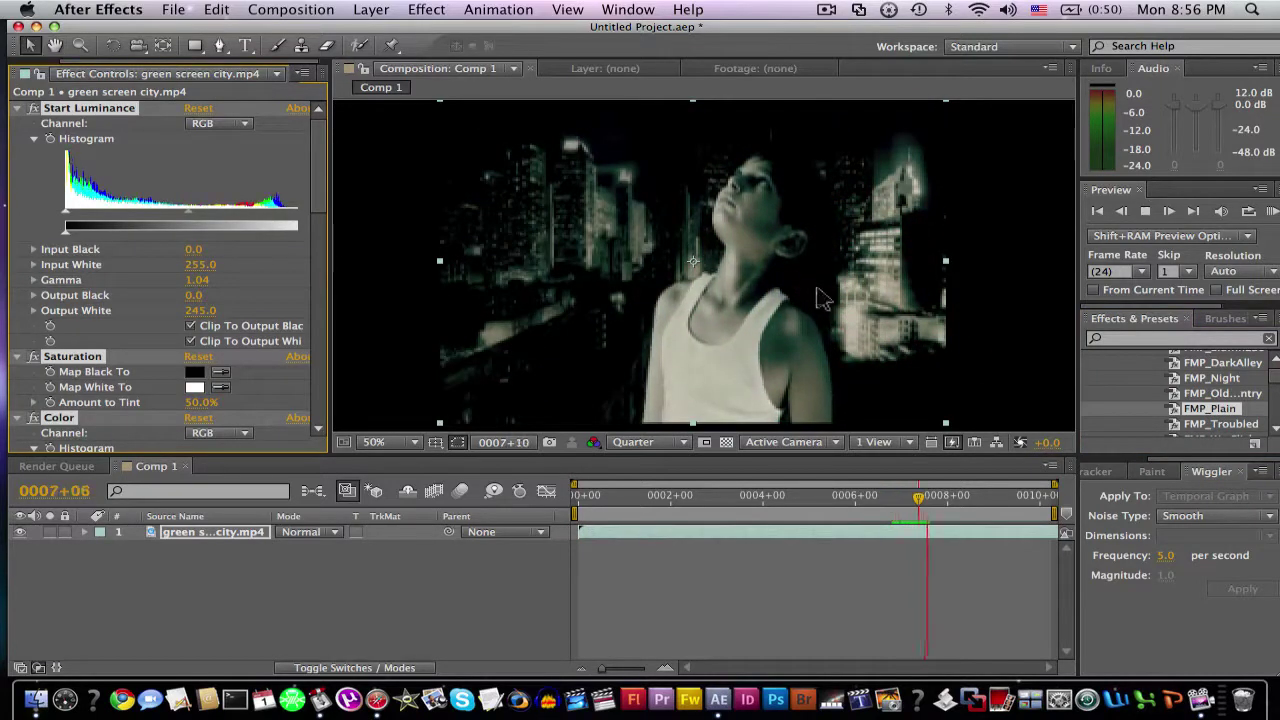
pyautogui.press('space')
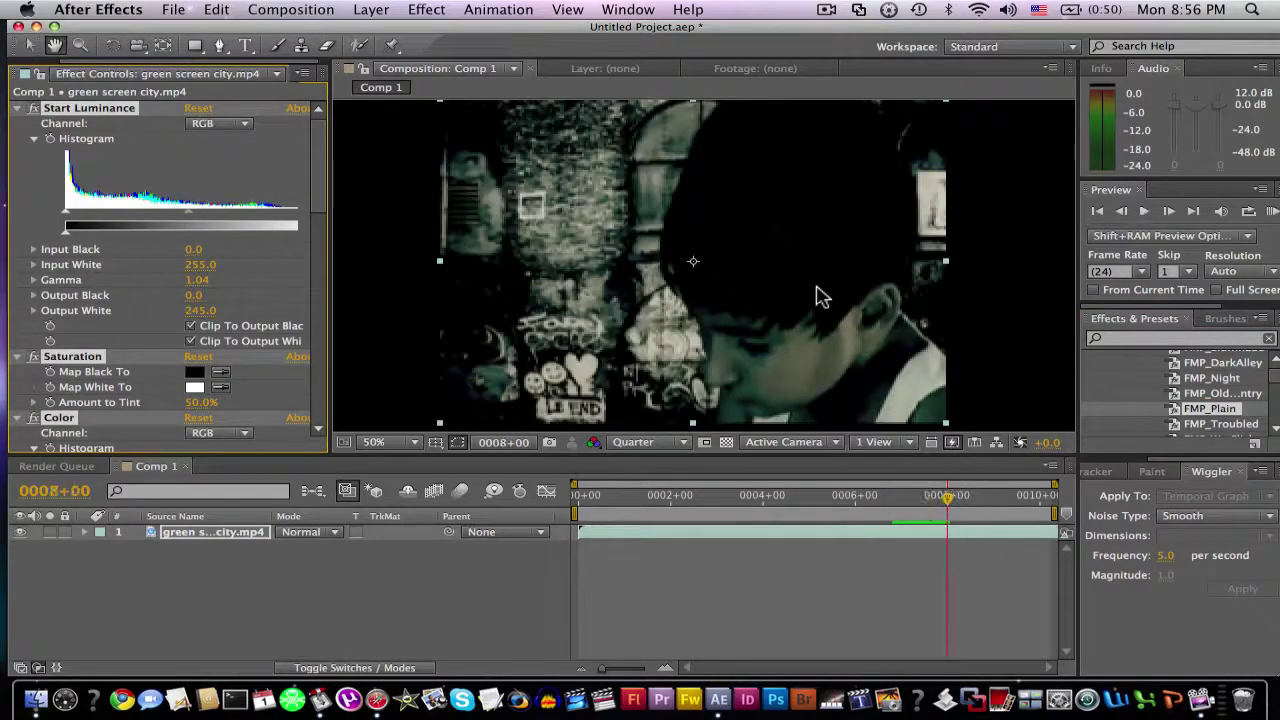
pyautogui.press('space')
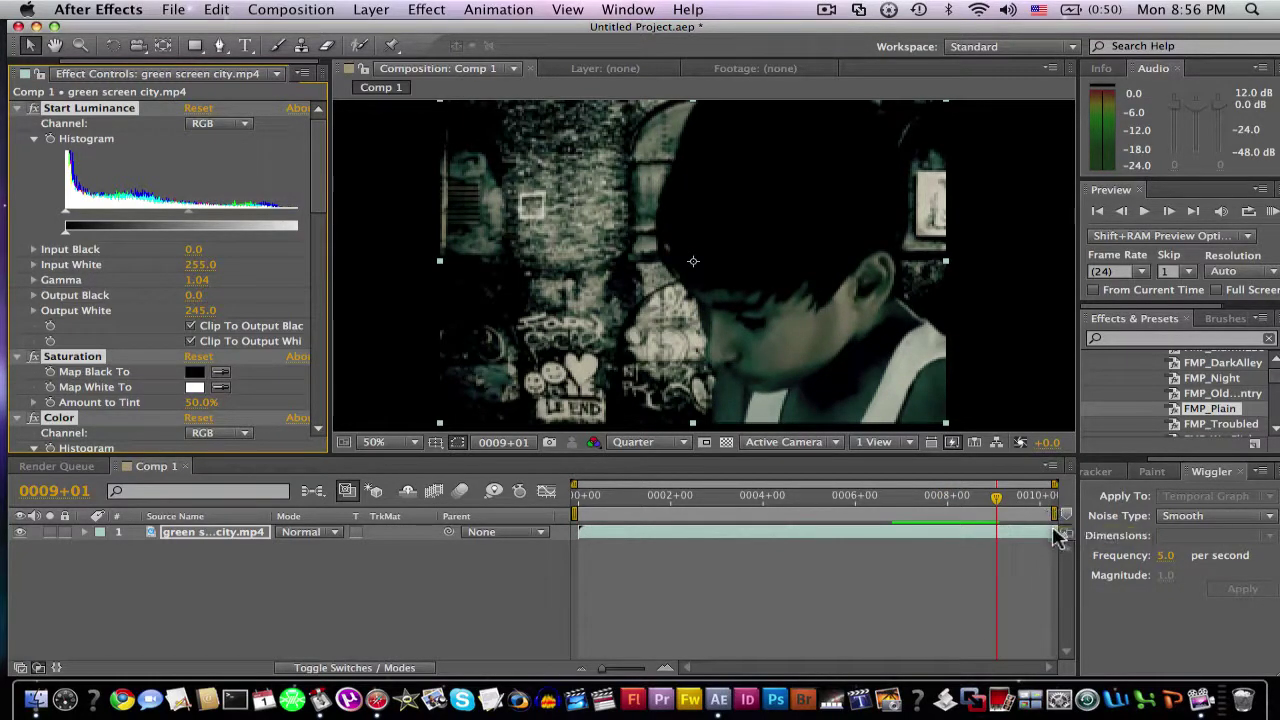
# Step: Shorten the composition's work area so that it ends between the 0004+00 and 0006+00 marks
pyautogui.click(1057, 534)
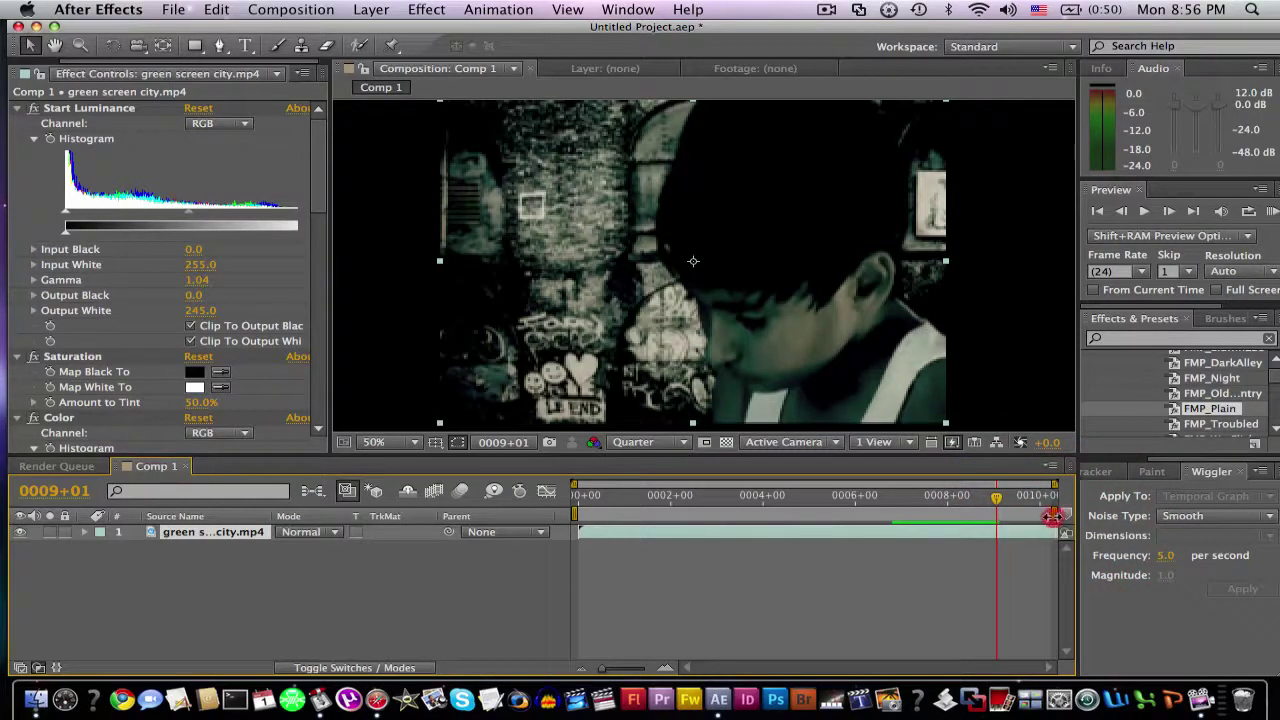
pyautogui.moveTo(1053, 516); pyautogui.dragTo(826, 510)
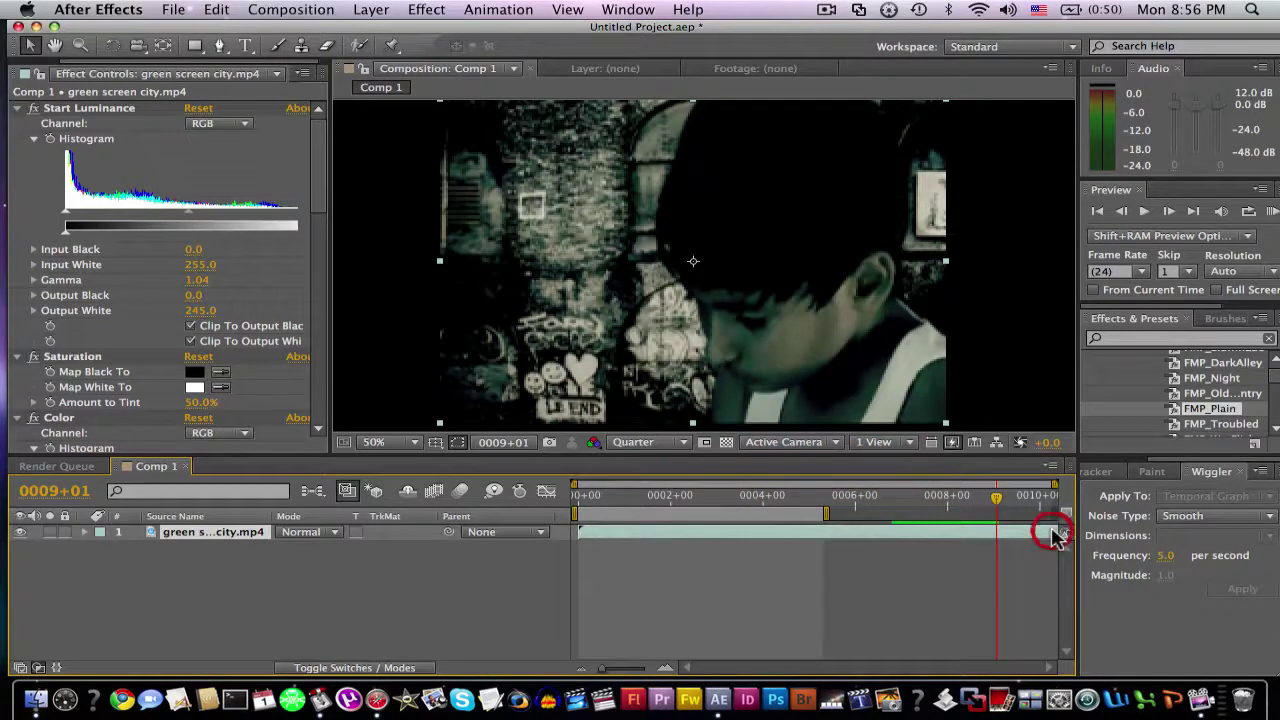
# Step: Pull the footage layer's end in to just past 0008+00 and extend it back beyond the composition's end
pyautogui.moveTo(1052, 534); pyautogui.dragTo(797, 530)
pyautogui.moveTo(1057, 534); pyautogui.dragTo(771, 514)
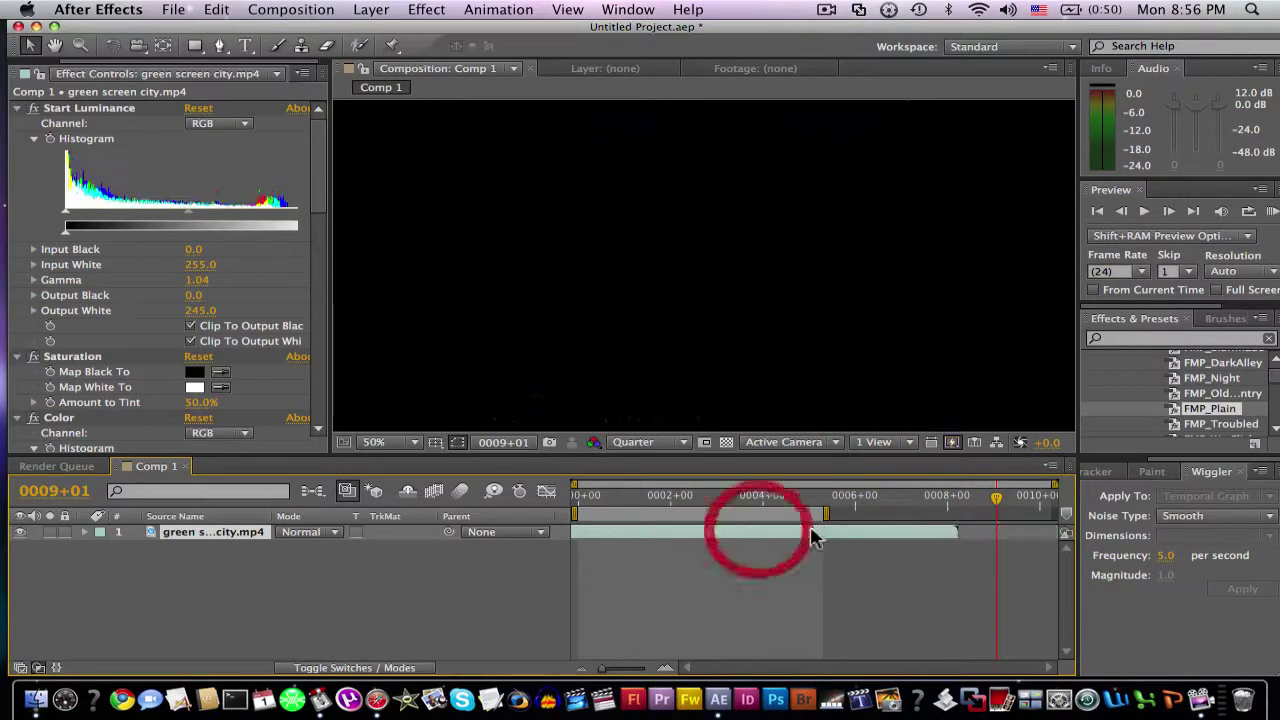
pyautogui.moveTo(955, 531); pyautogui.dragTo(1114, 536)
pyautogui.click(1272, 424)
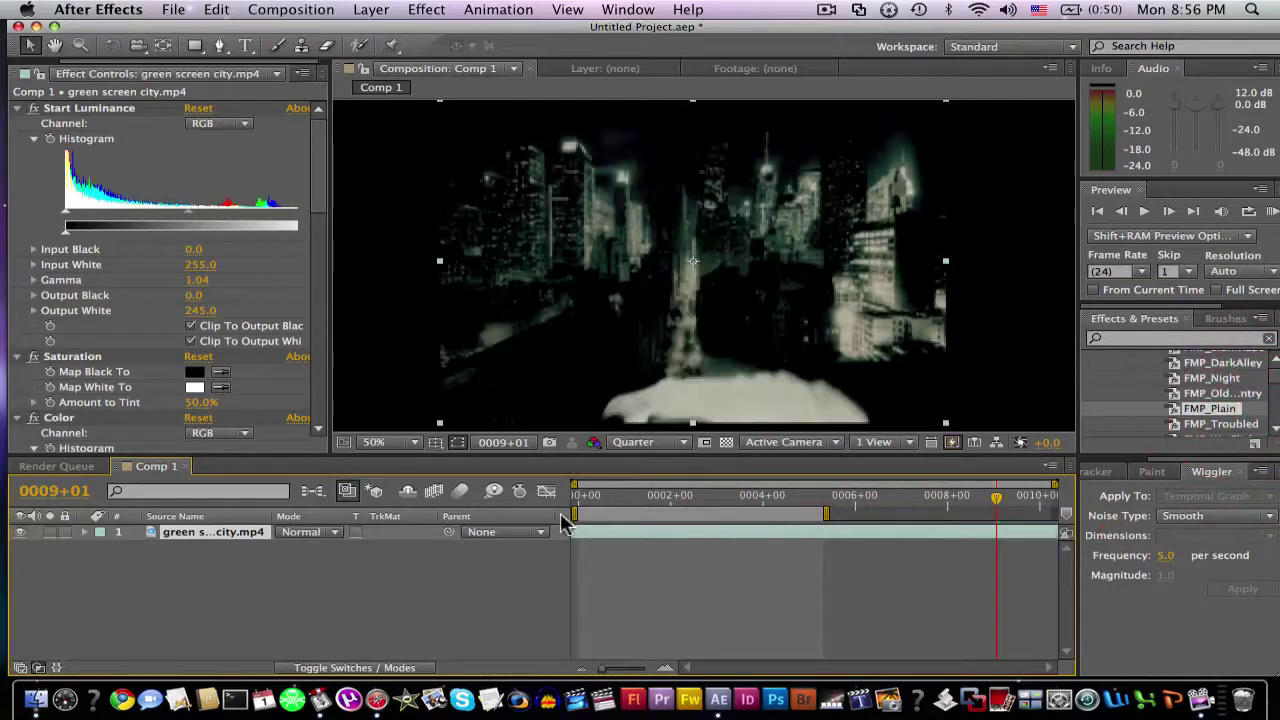
# Step: Move the footage layer's start to shortly after 0006+00 and bring it back to the composition's beginning
pyautogui.moveTo(577, 538); pyautogui.dragTo(774, 532)
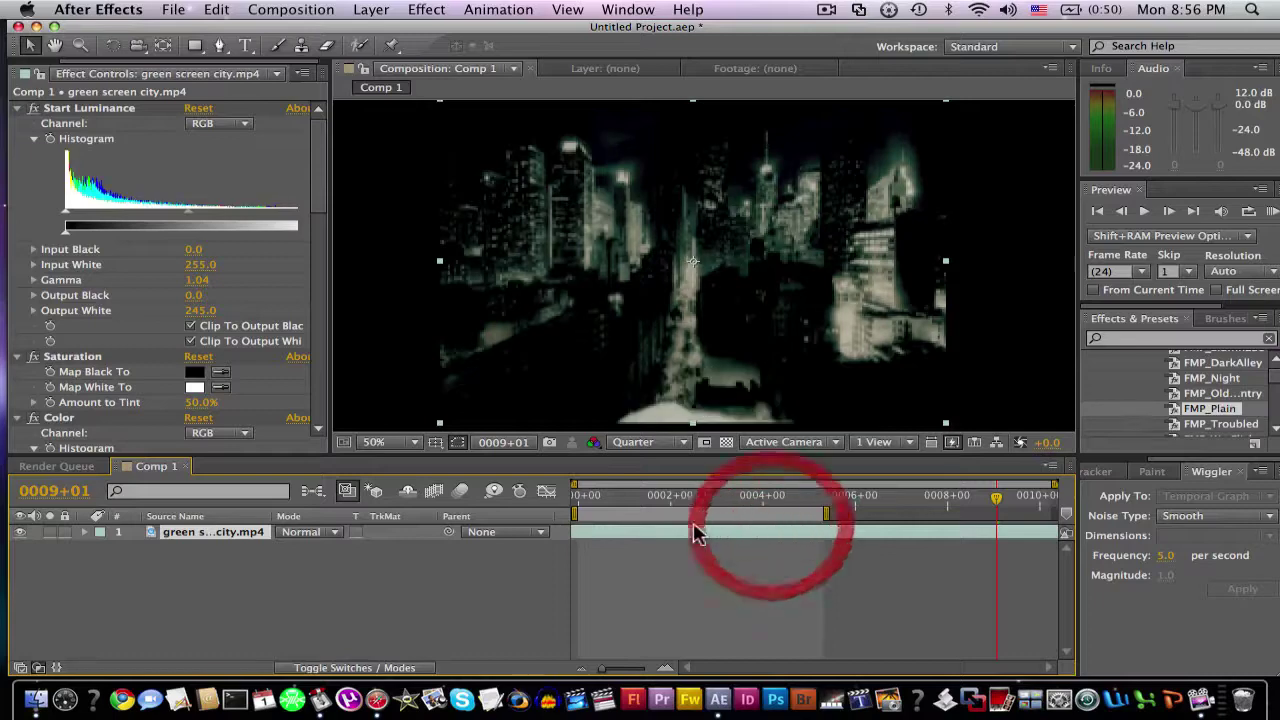
pyautogui.moveTo(694, 530); pyautogui.dragTo(745, 537)
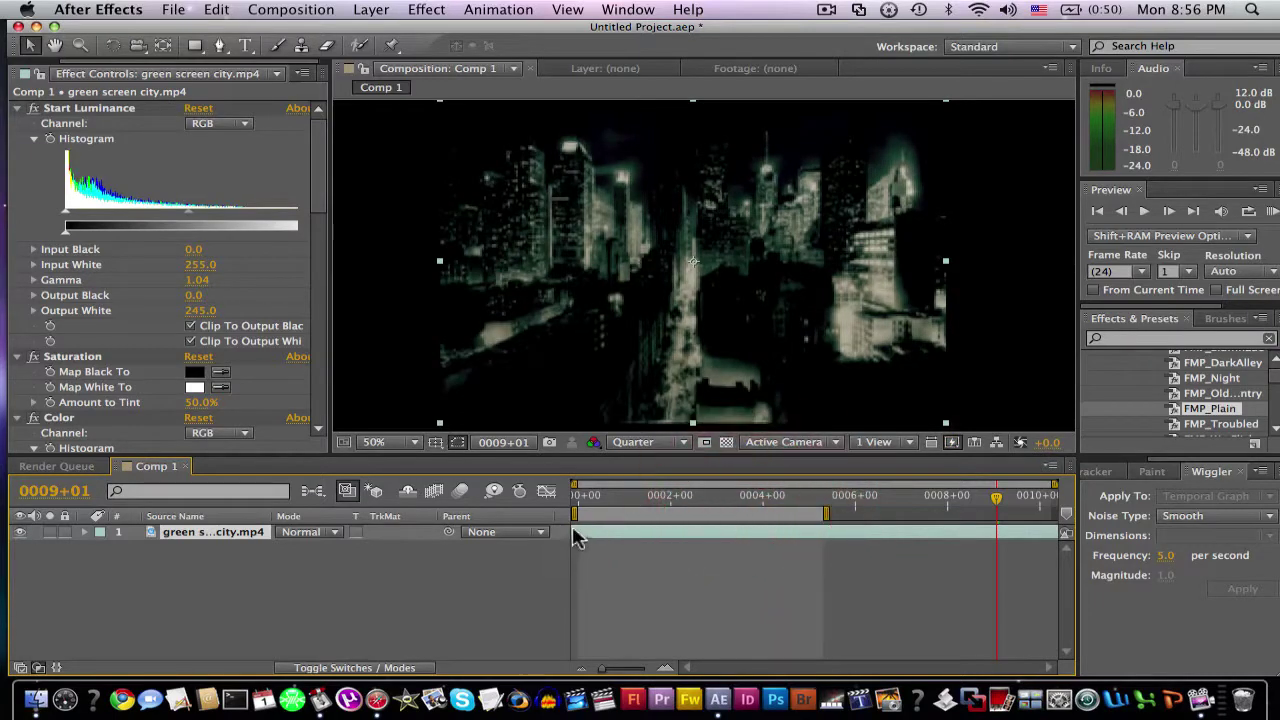
pyautogui.click(680, 530)
pyautogui.moveTo(625, 537); pyautogui.dragTo(885, 538)
pyautogui.click(690, 537)
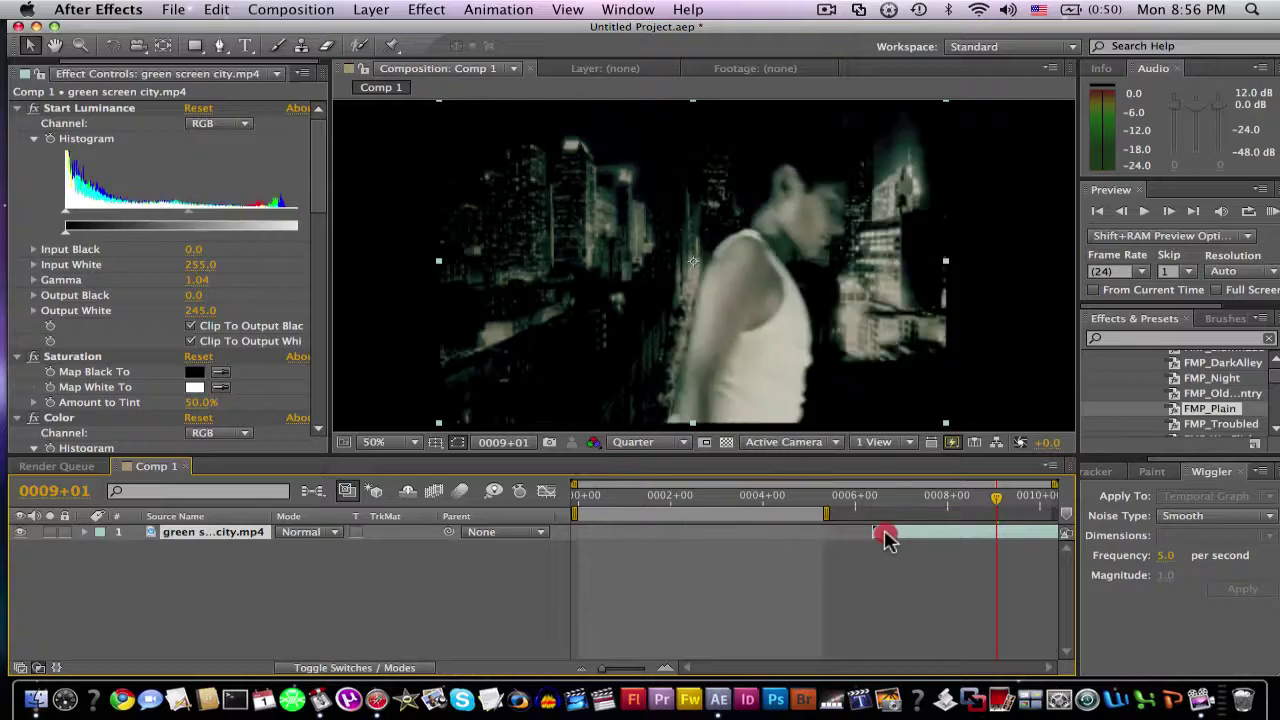
pyautogui.click(776, 579)
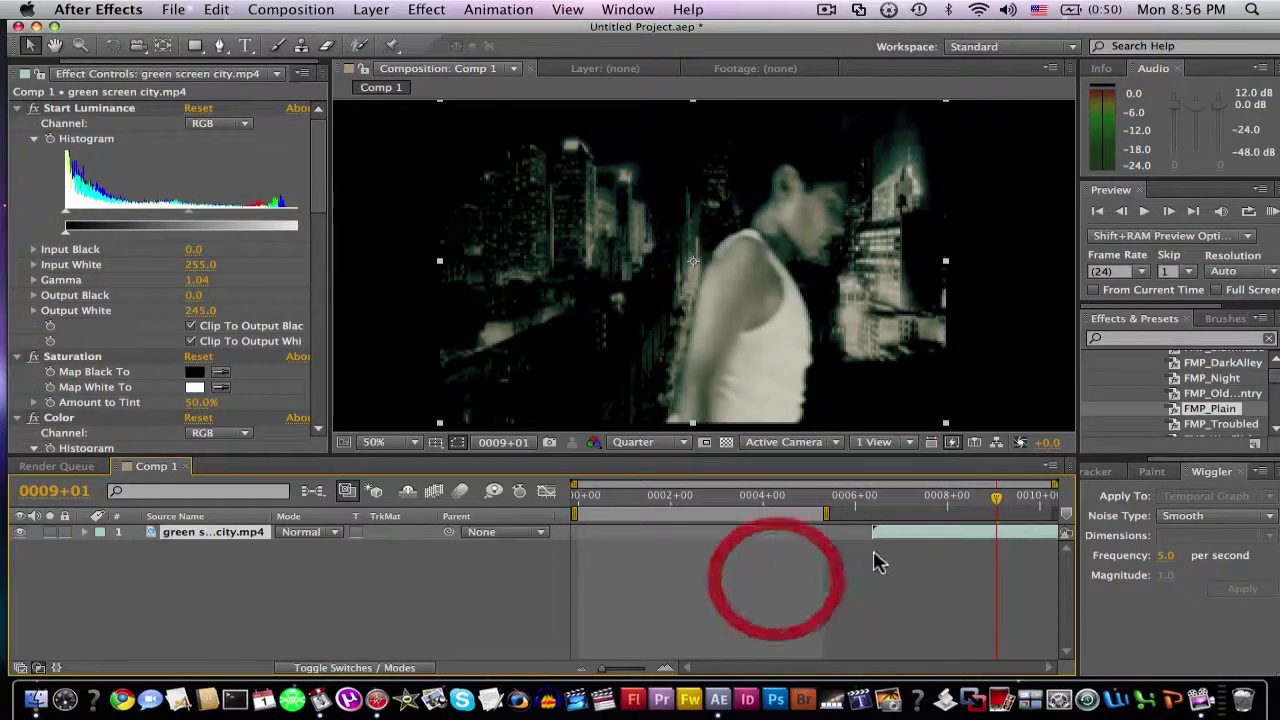
pyautogui.moveTo(866, 531)
pyautogui.mouseDown()
pyautogui.moveTo(406, 477)
pyautogui.moveTo(606, 531)
pyautogui.mouseUp()
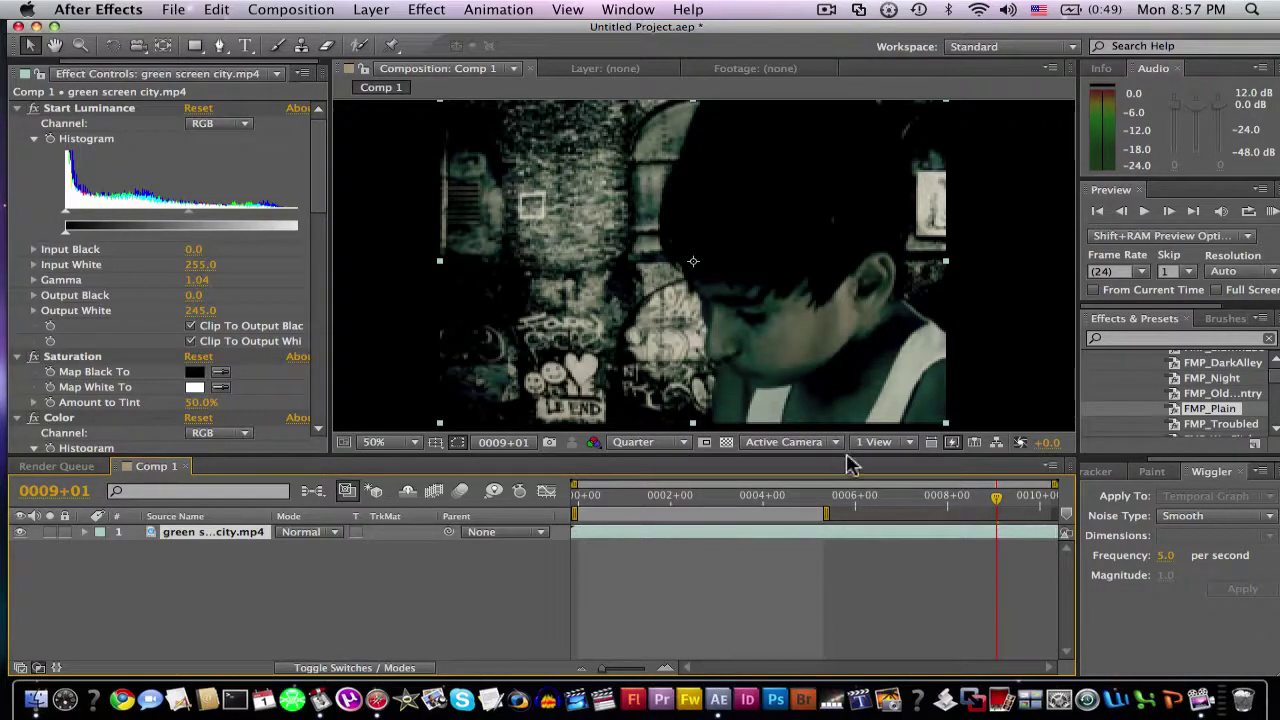
# Step: Play the composition briefly and scrub the current time through the opening seconds to about 0001+07
pyautogui.press('space')
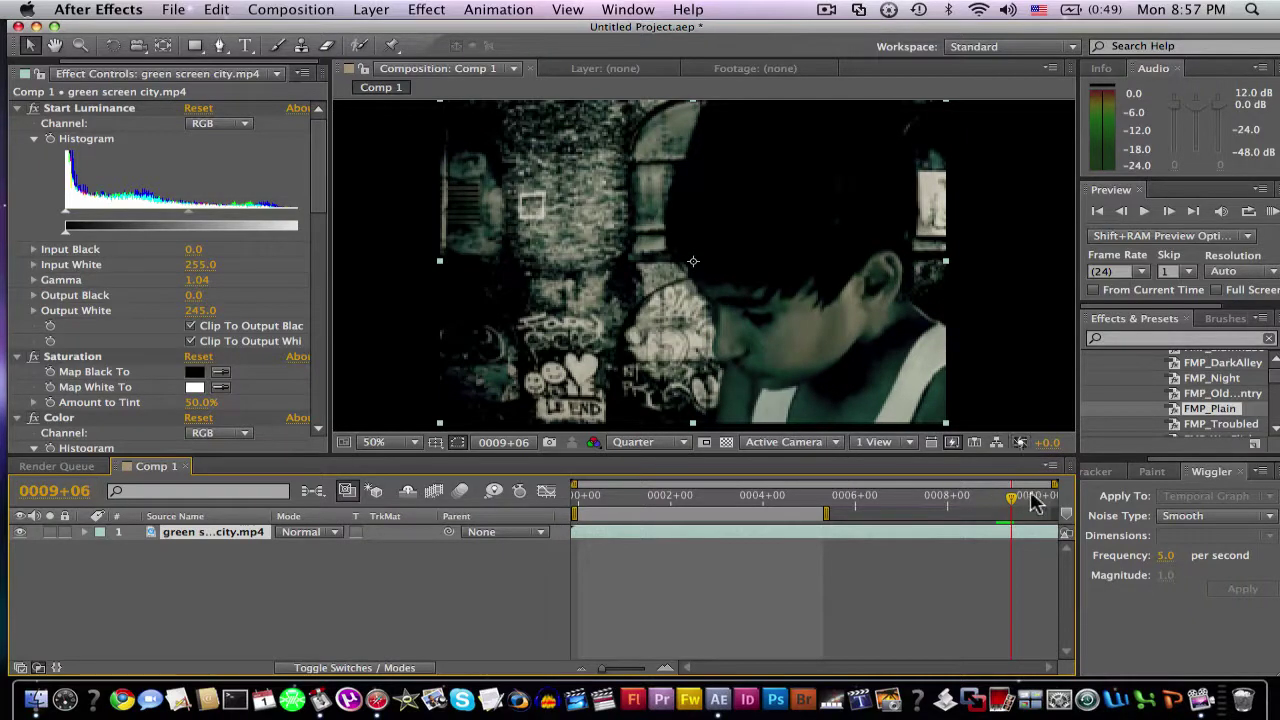
pyautogui.moveTo(586, 495); pyautogui.dragTo(641, 495)
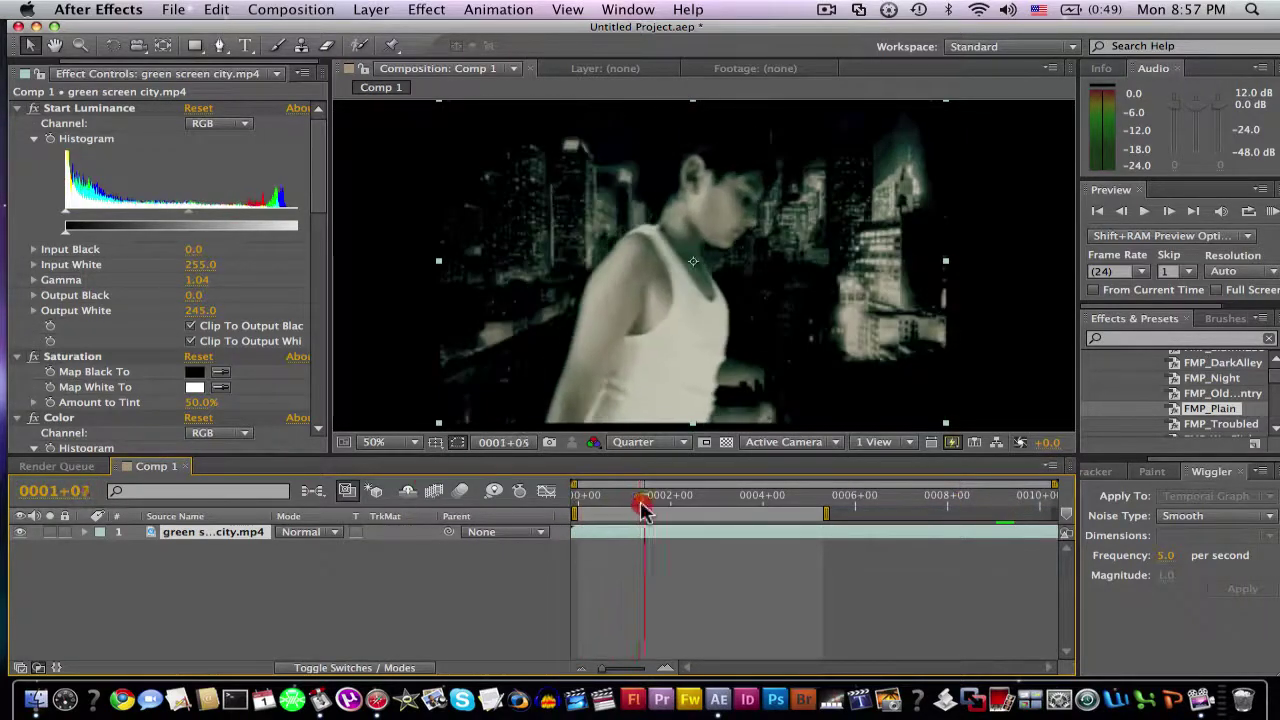
pyautogui.click(426, 9)
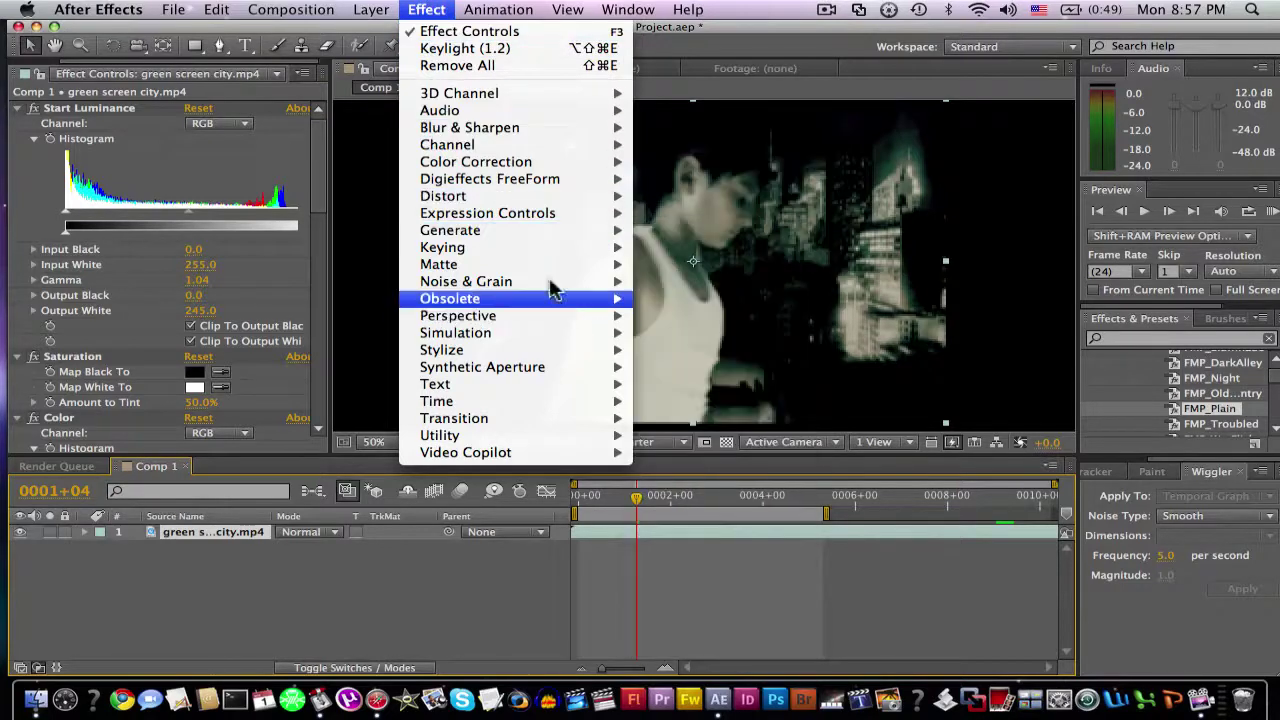
pyautogui.moveTo(553, 285)
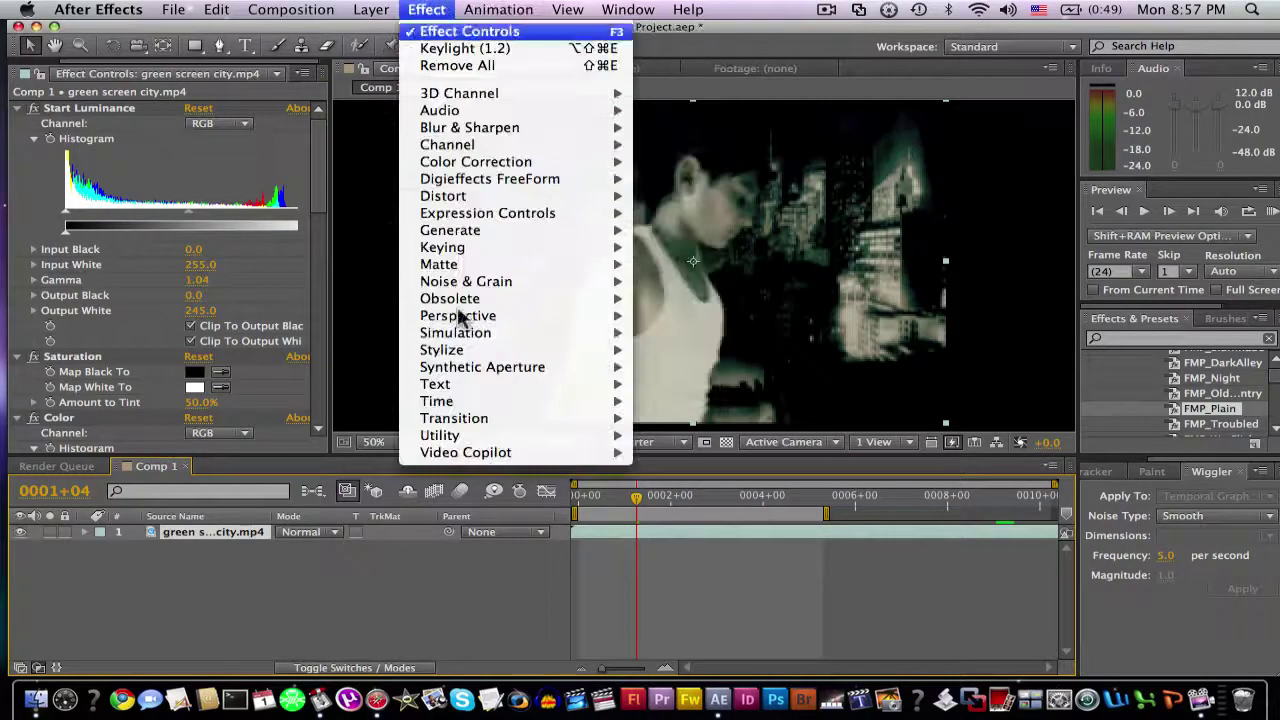
pyautogui.moveTo(573, 9)
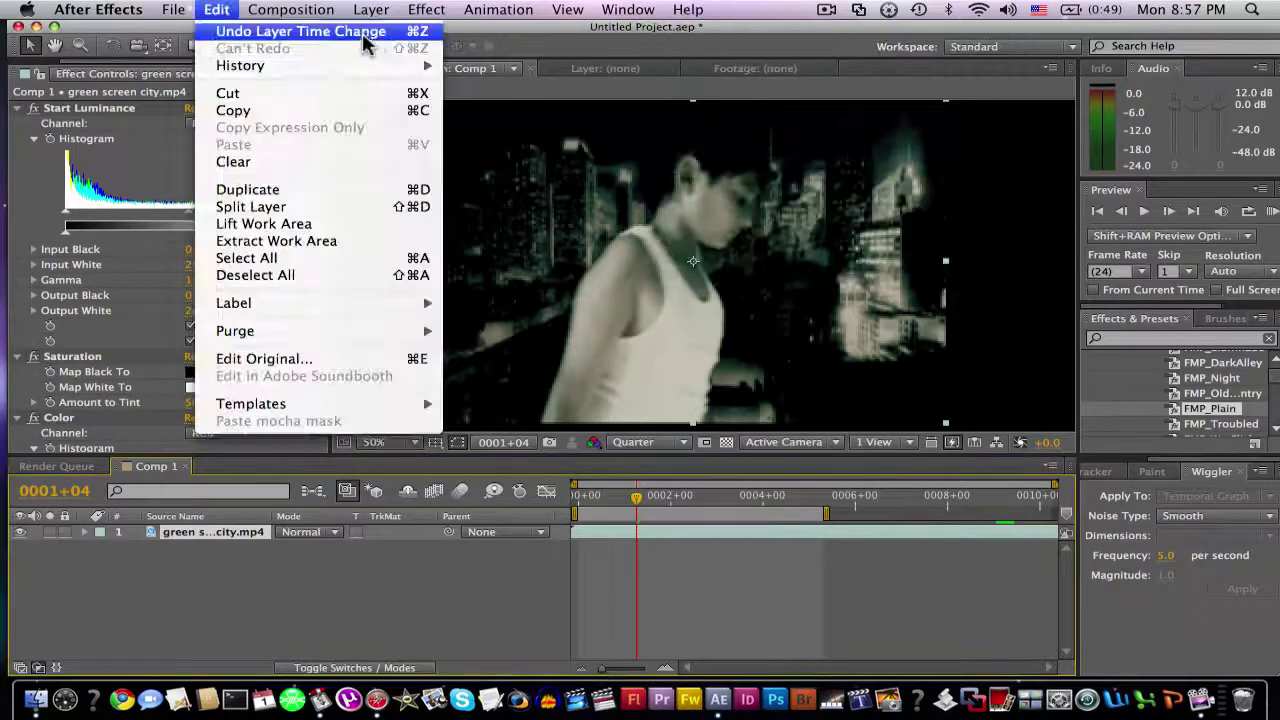
pyautogui.moveTo(291, 9)
pyautogui.click(221, 614)
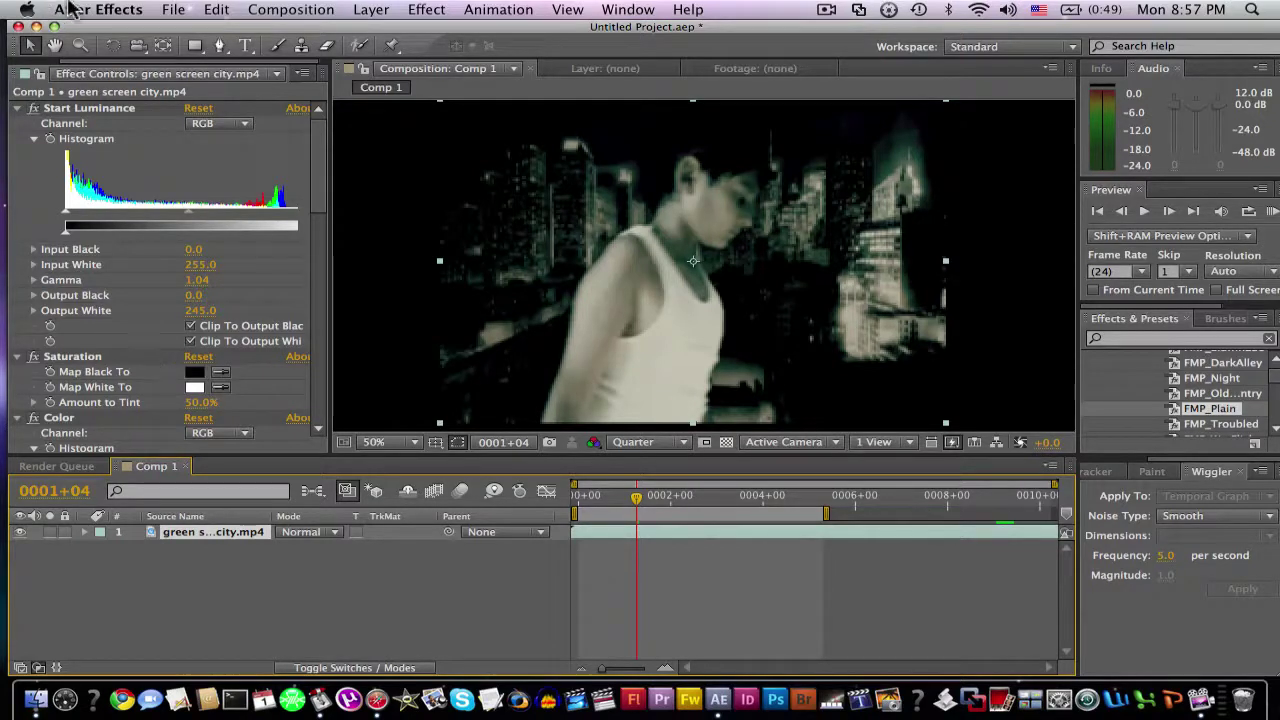
pyautogui.click(172, 8)
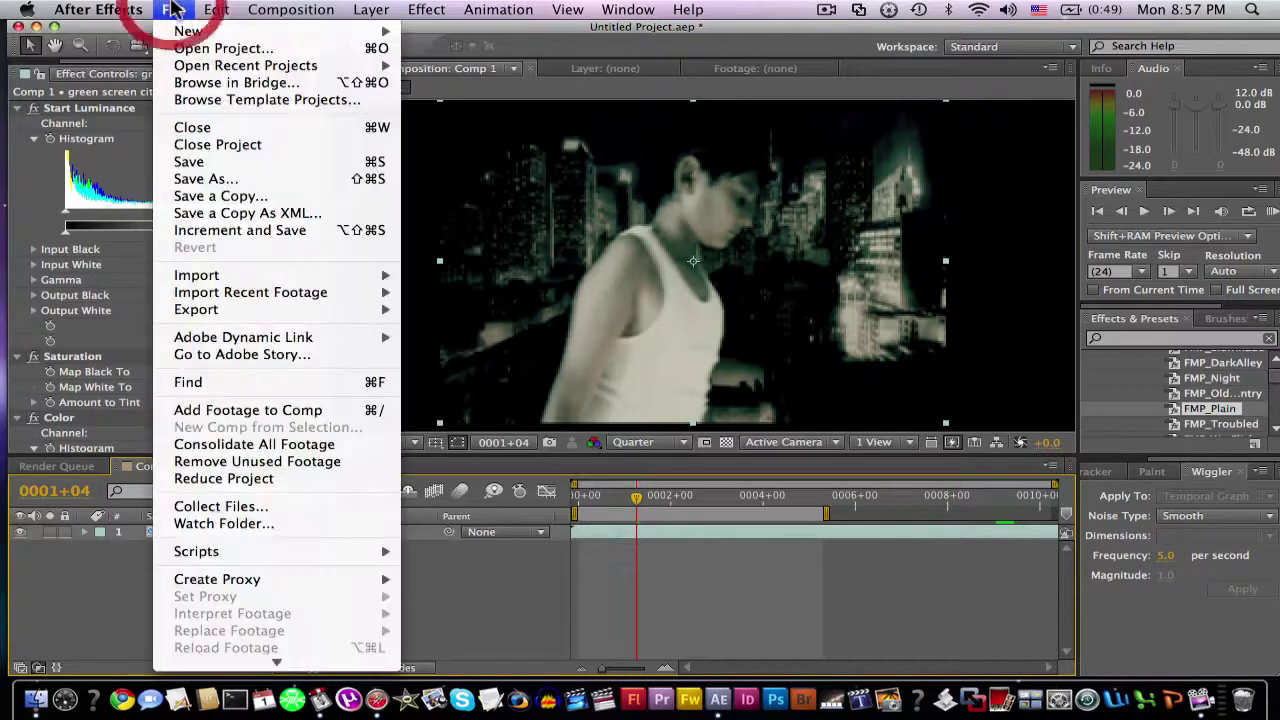
pyautogui.moveTo(296, 318)
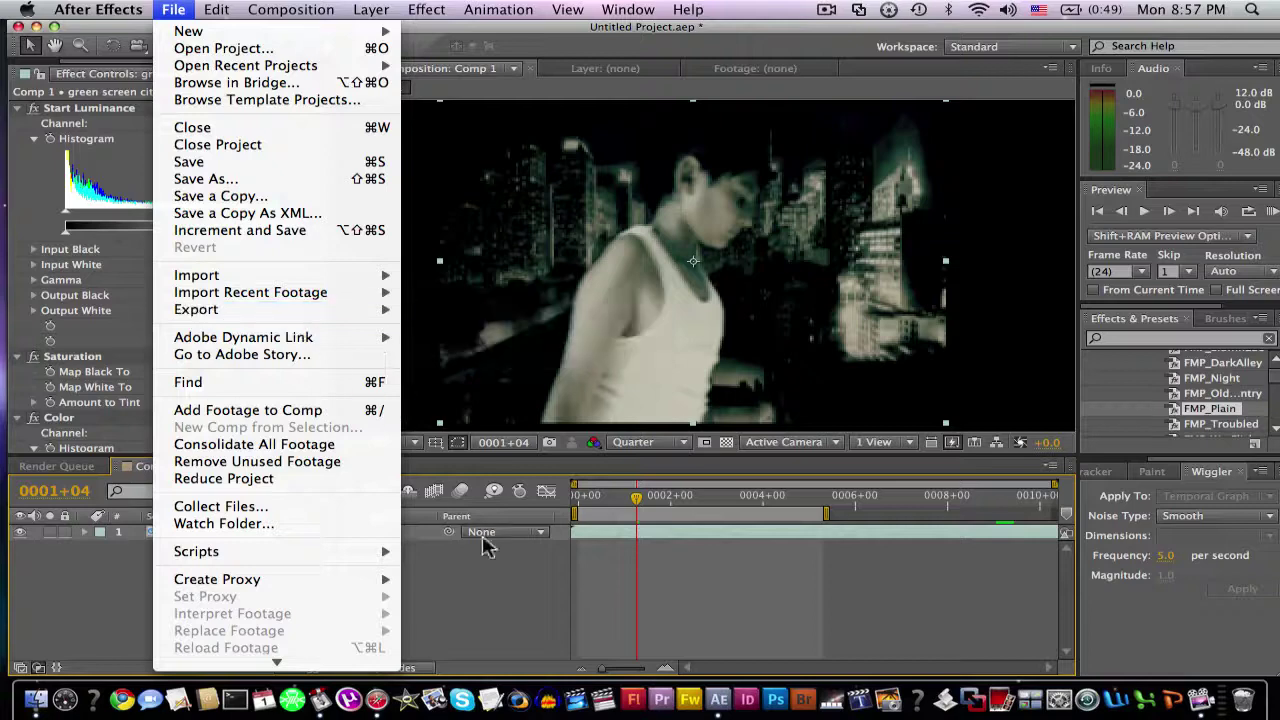
pyautogui.click(458, 556)
# Step: Add the Comp 1 composition to the render queue
pyautogui.click(324, 9)
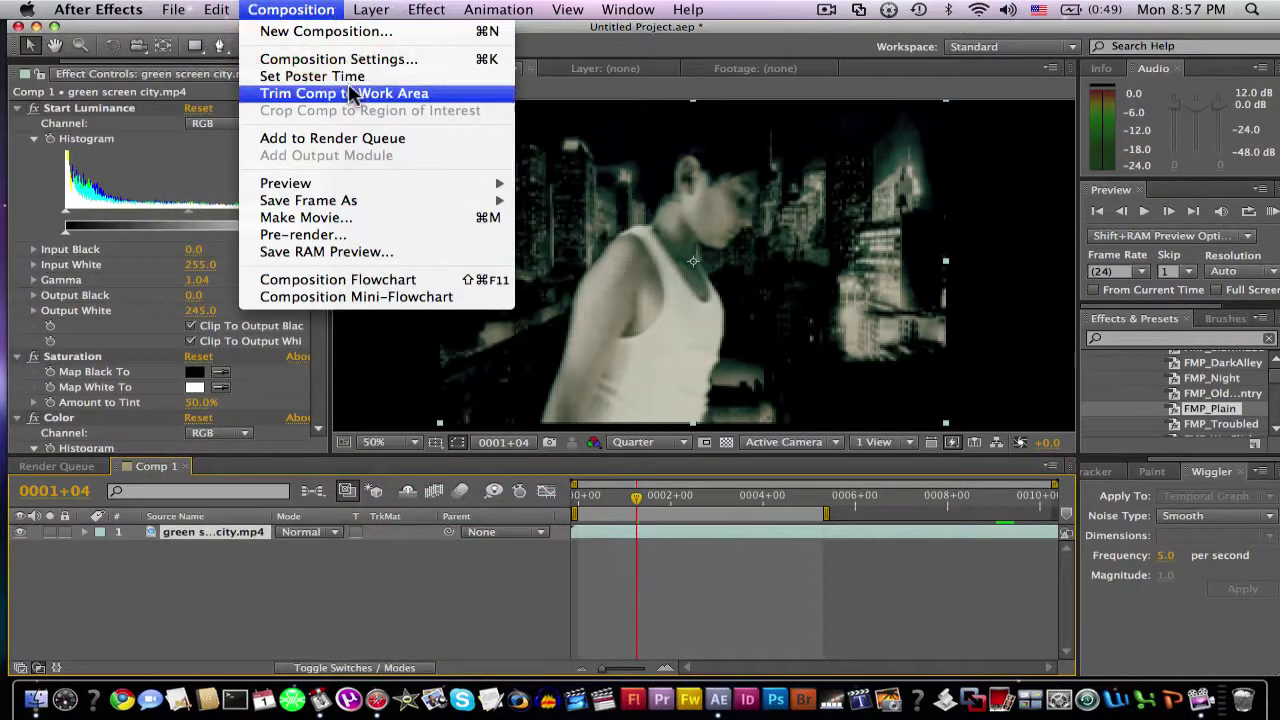
pyautogui.click(362, 138)
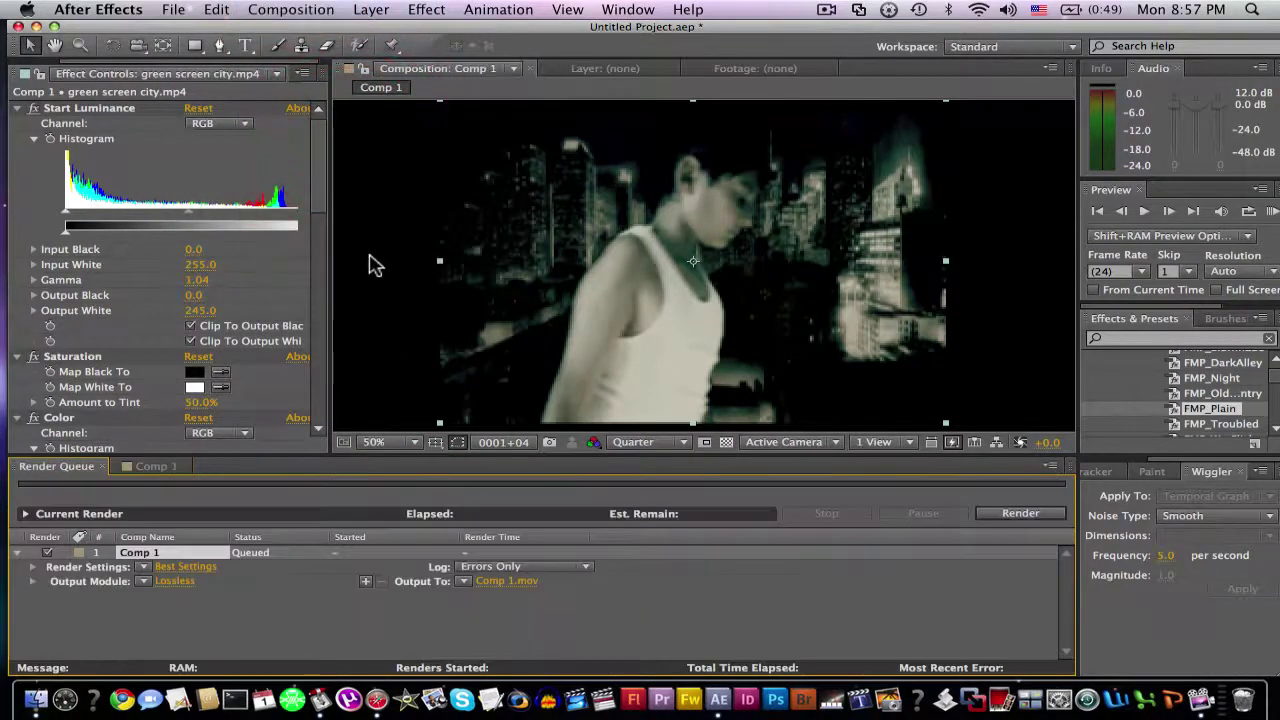